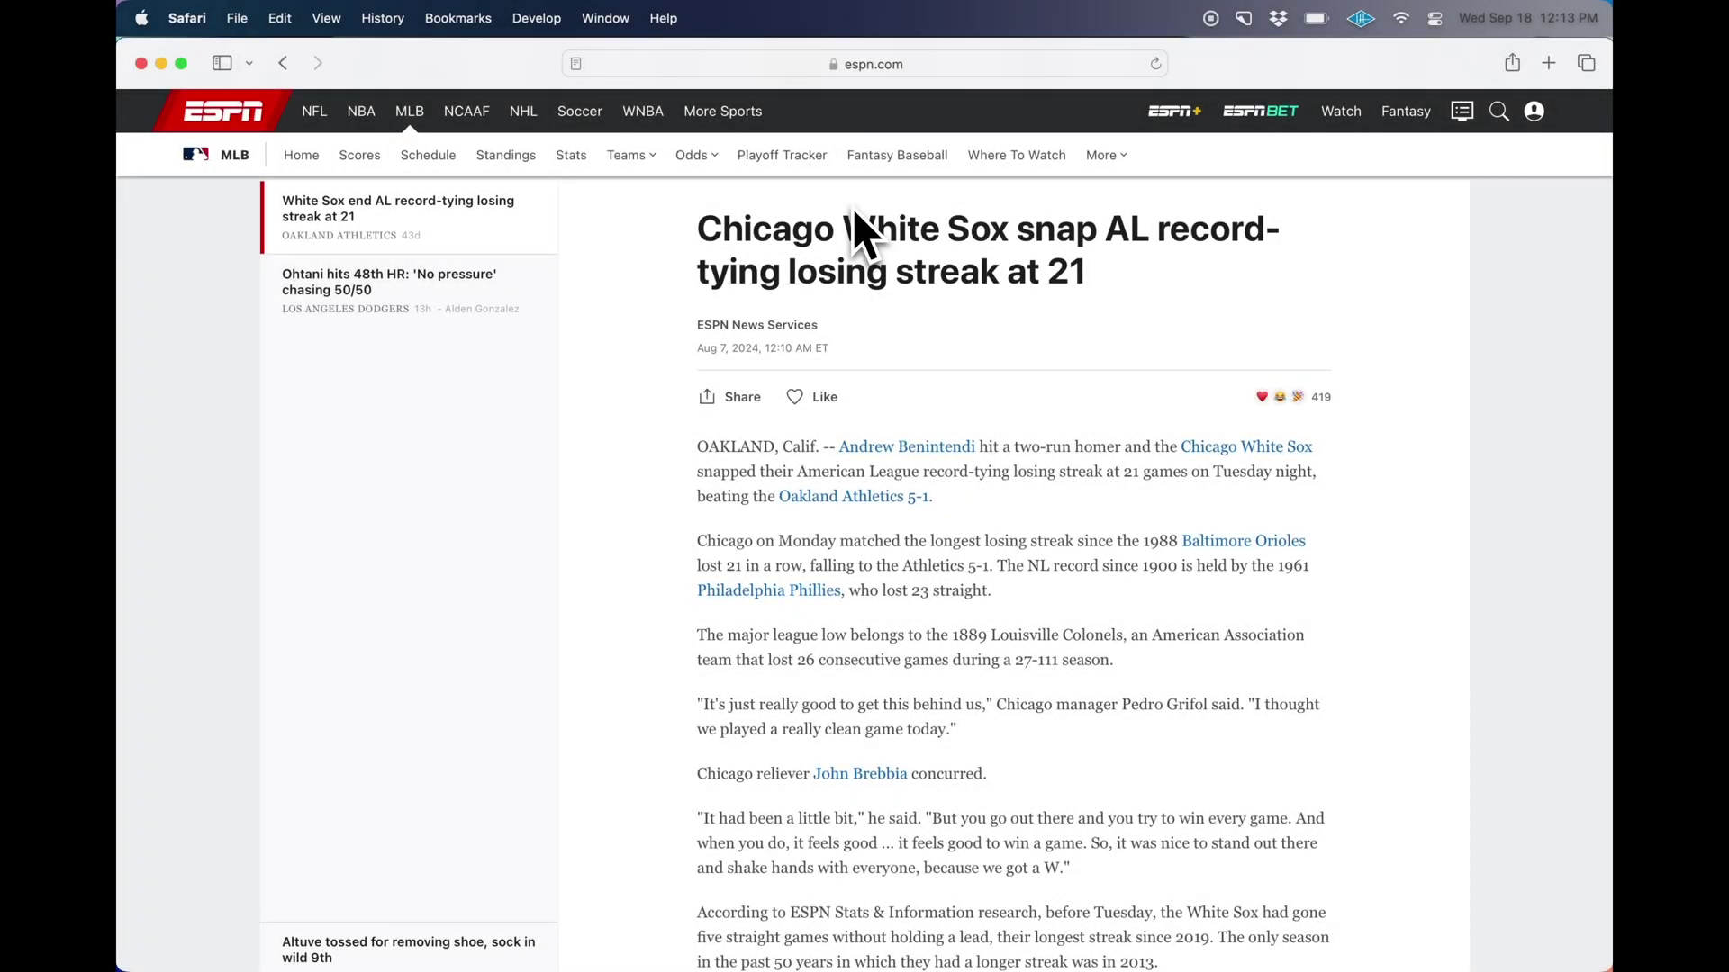
# Step: Start an area capture over the ESPN White Sox article from the CleanShot X menu-bar icon
pyautogui.click(1243, 18)
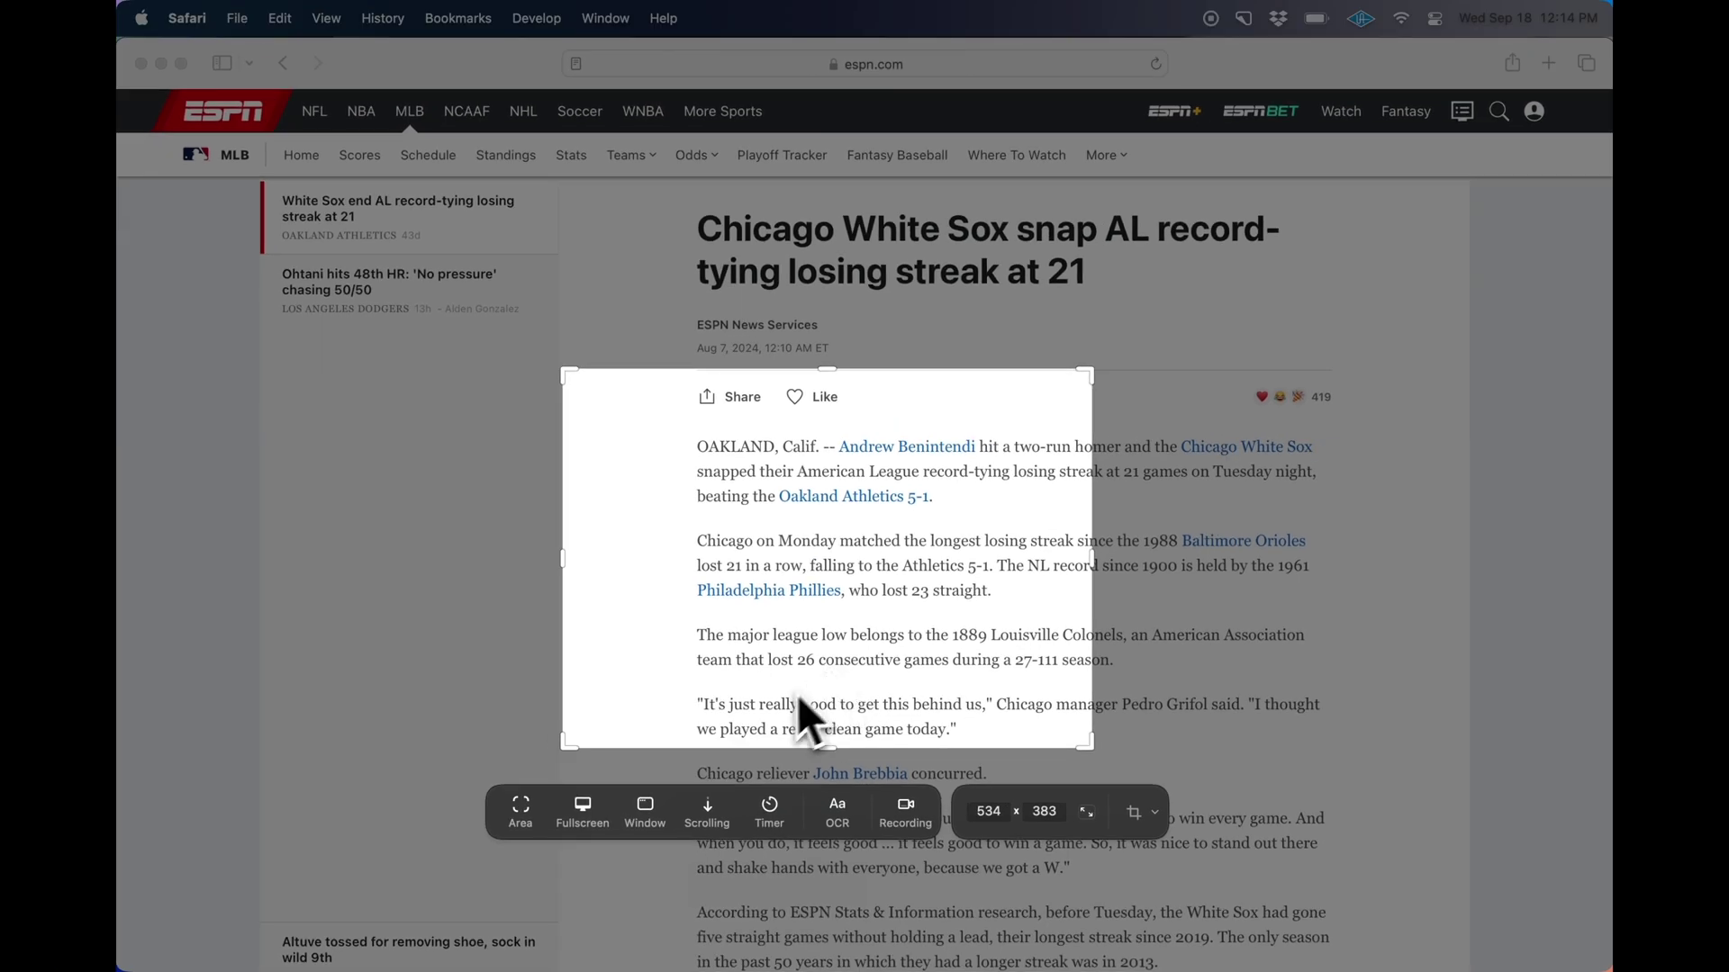
# Step: Frame the article's headline and opening paragraphs and capture them
pyautogui.moveTo(726, 687); pyautogui.dragTo(794, 529)
pyautogui.moveTo(1166, 572); pyautogui.dragTo(1382, 570)
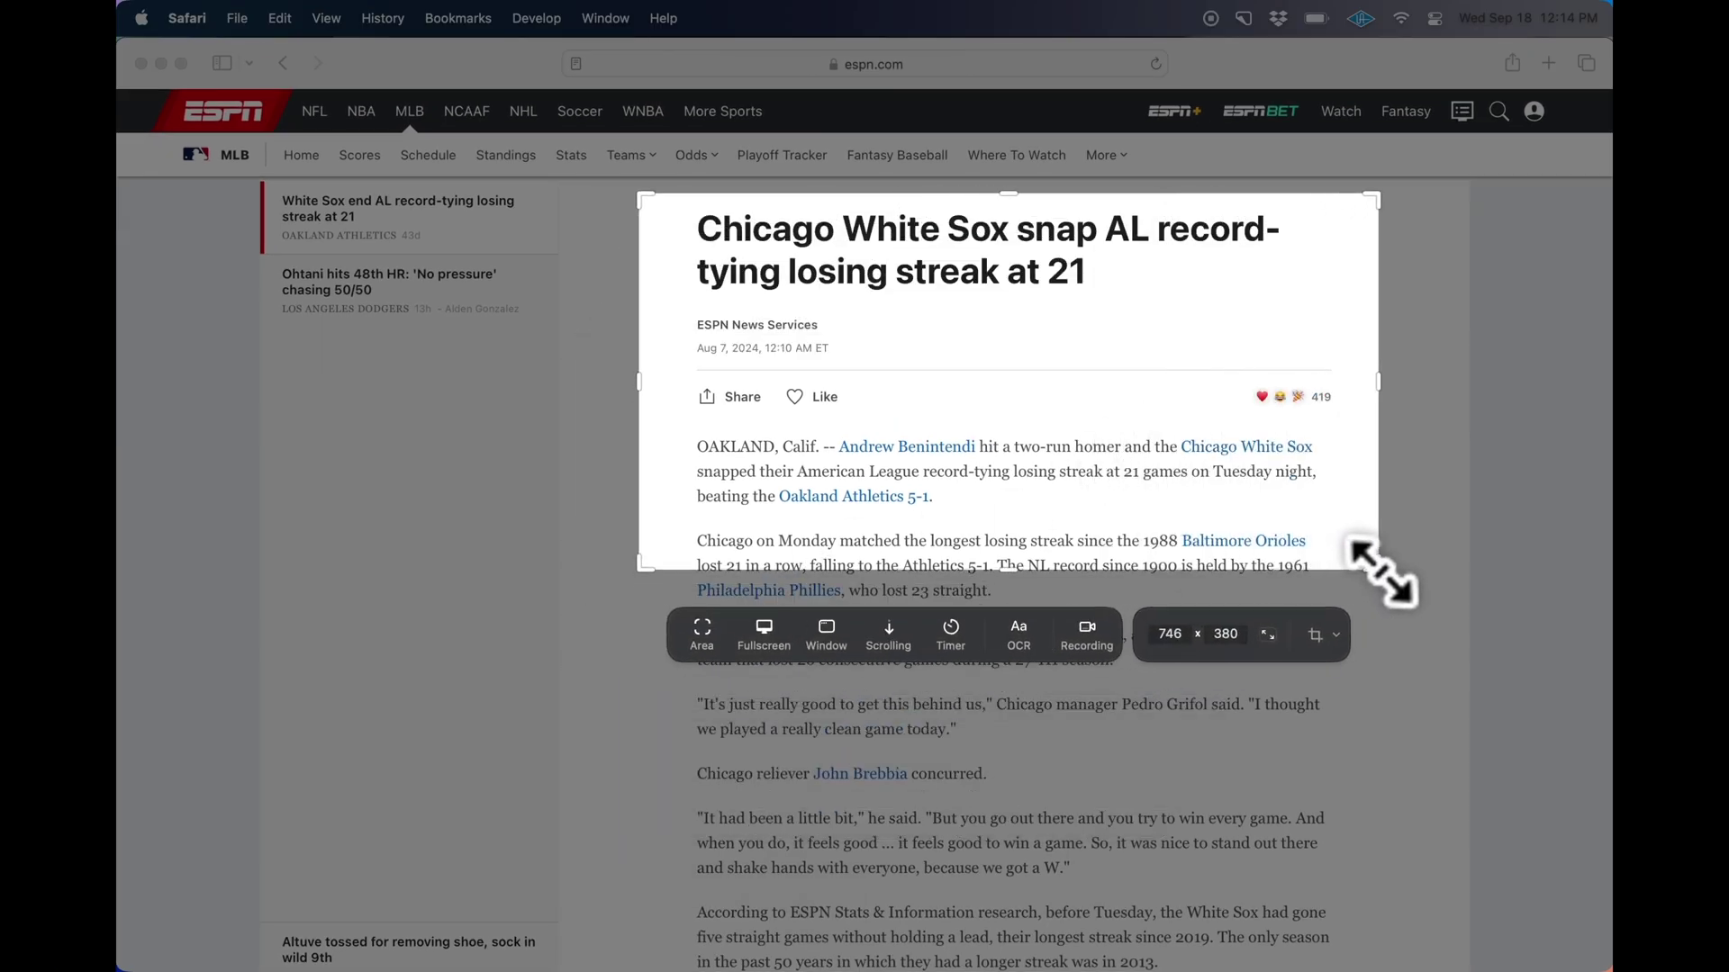
pyautogui.click(712, 652)
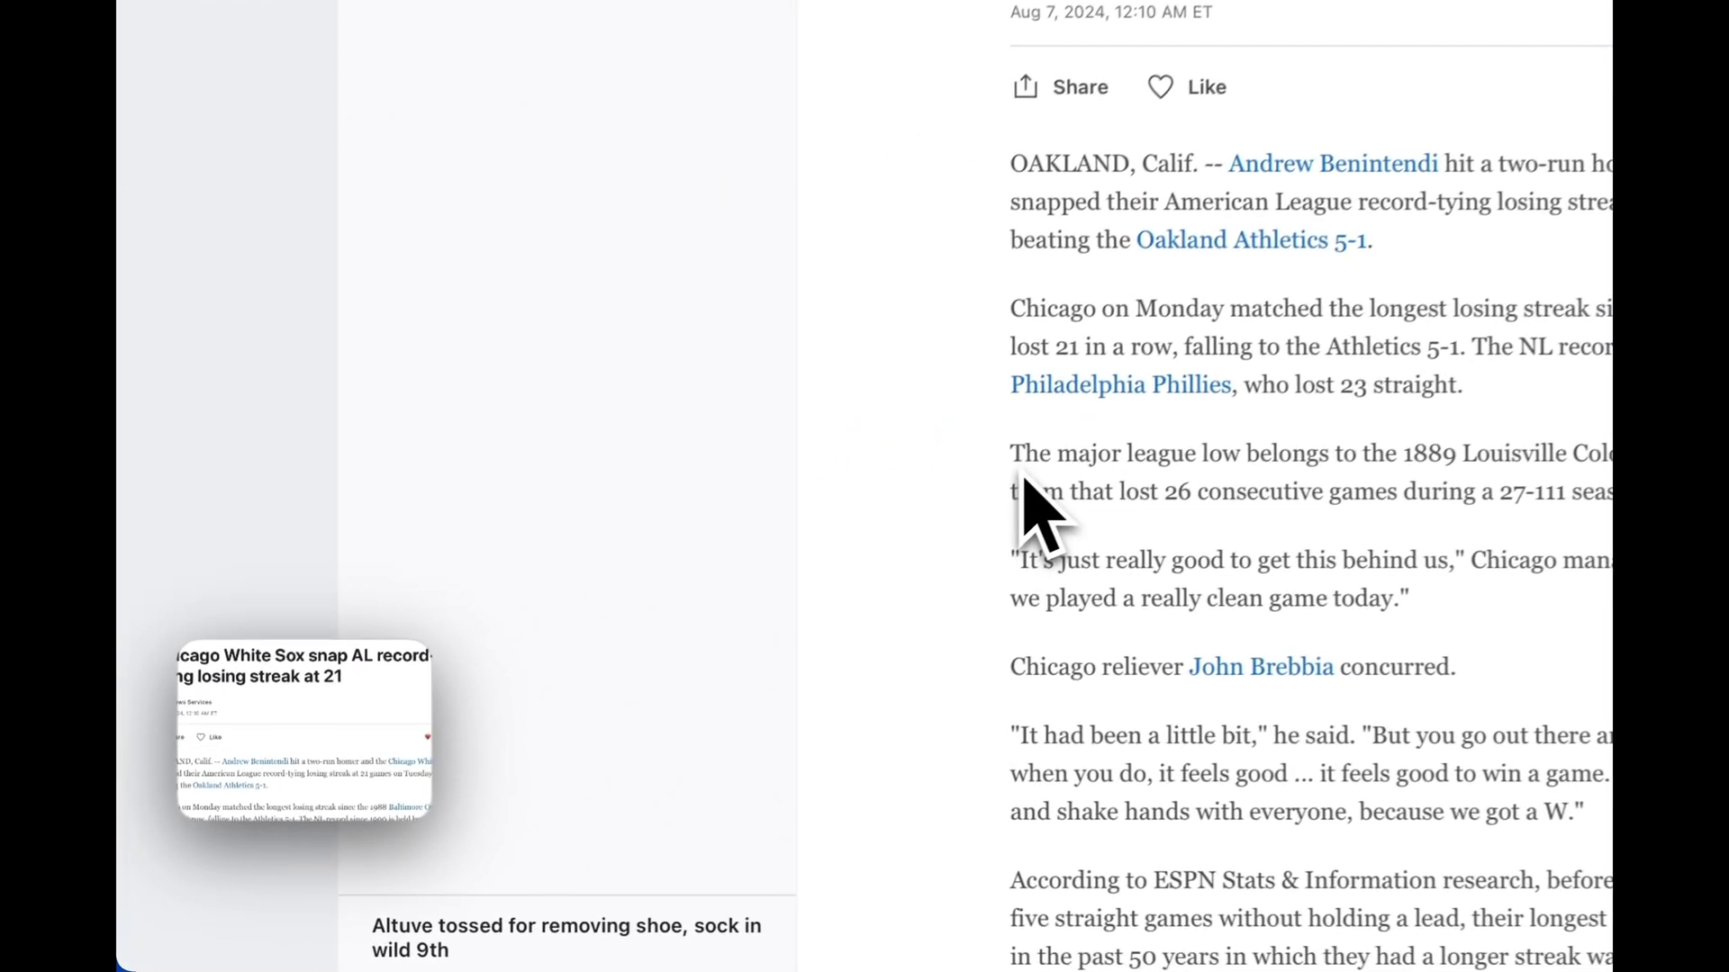
# Step: Drop the screenshot thumbnail into the Messages chat draft
pyautogui.moveTo(419, 711)
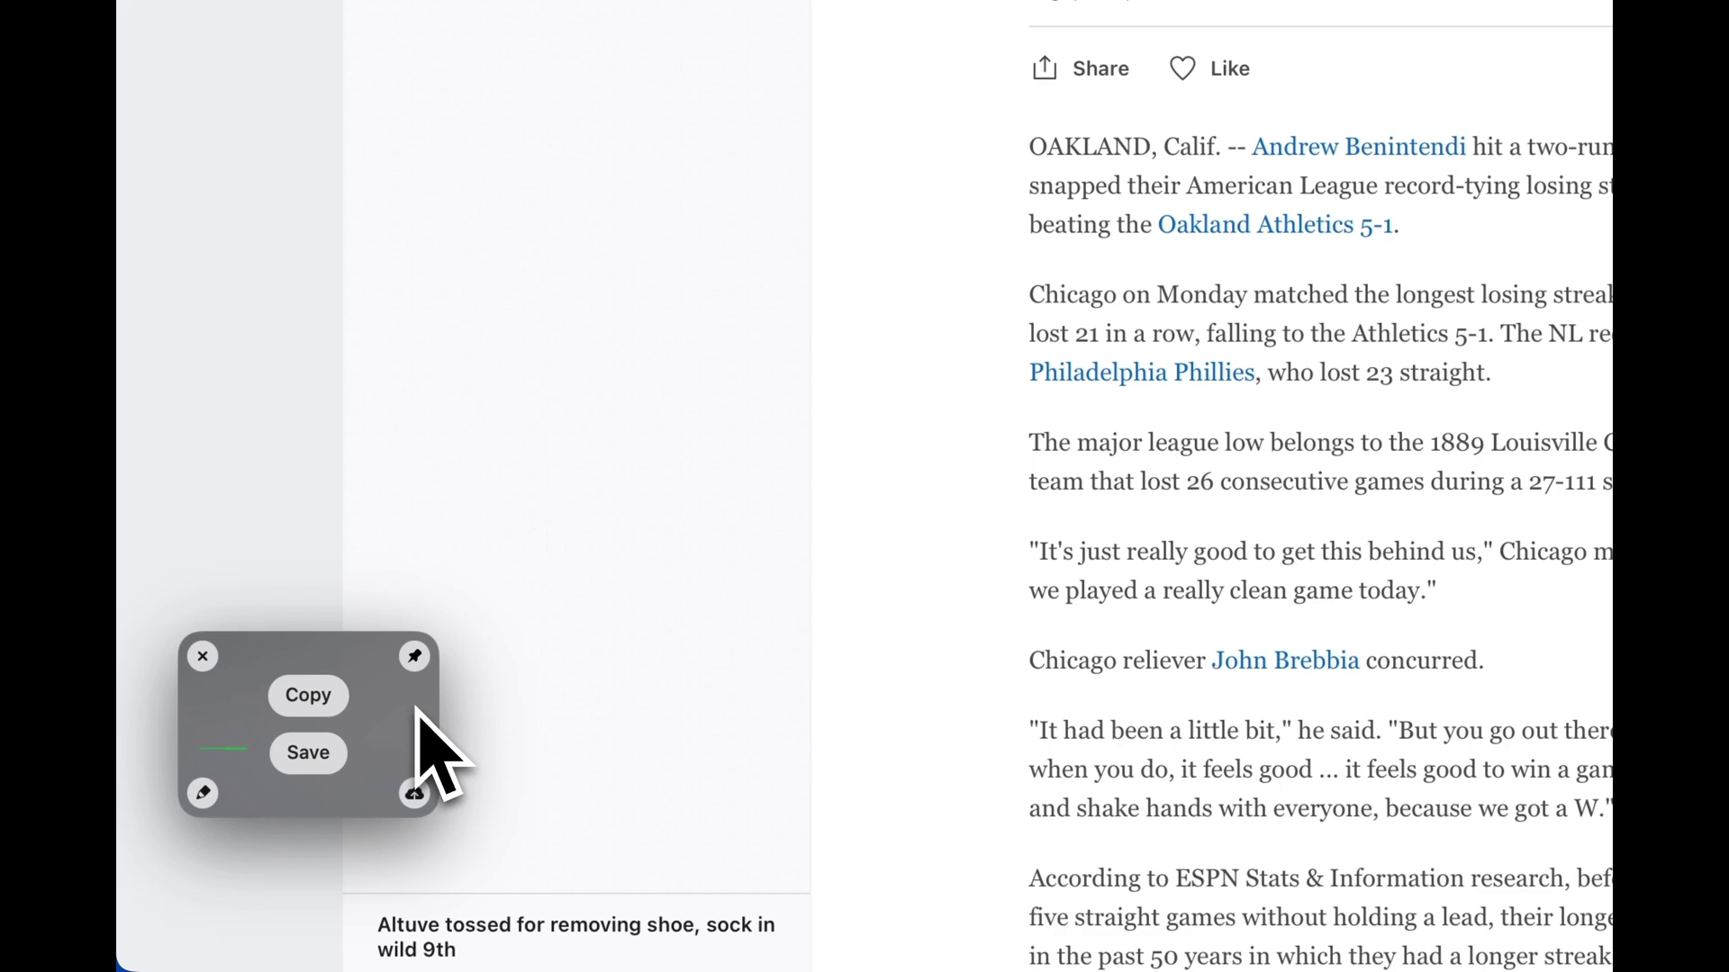
pyautogui.press('super+Tab')
pyautogui.moveTo(412, 708); pyautogui.dragTo(1422, 599)
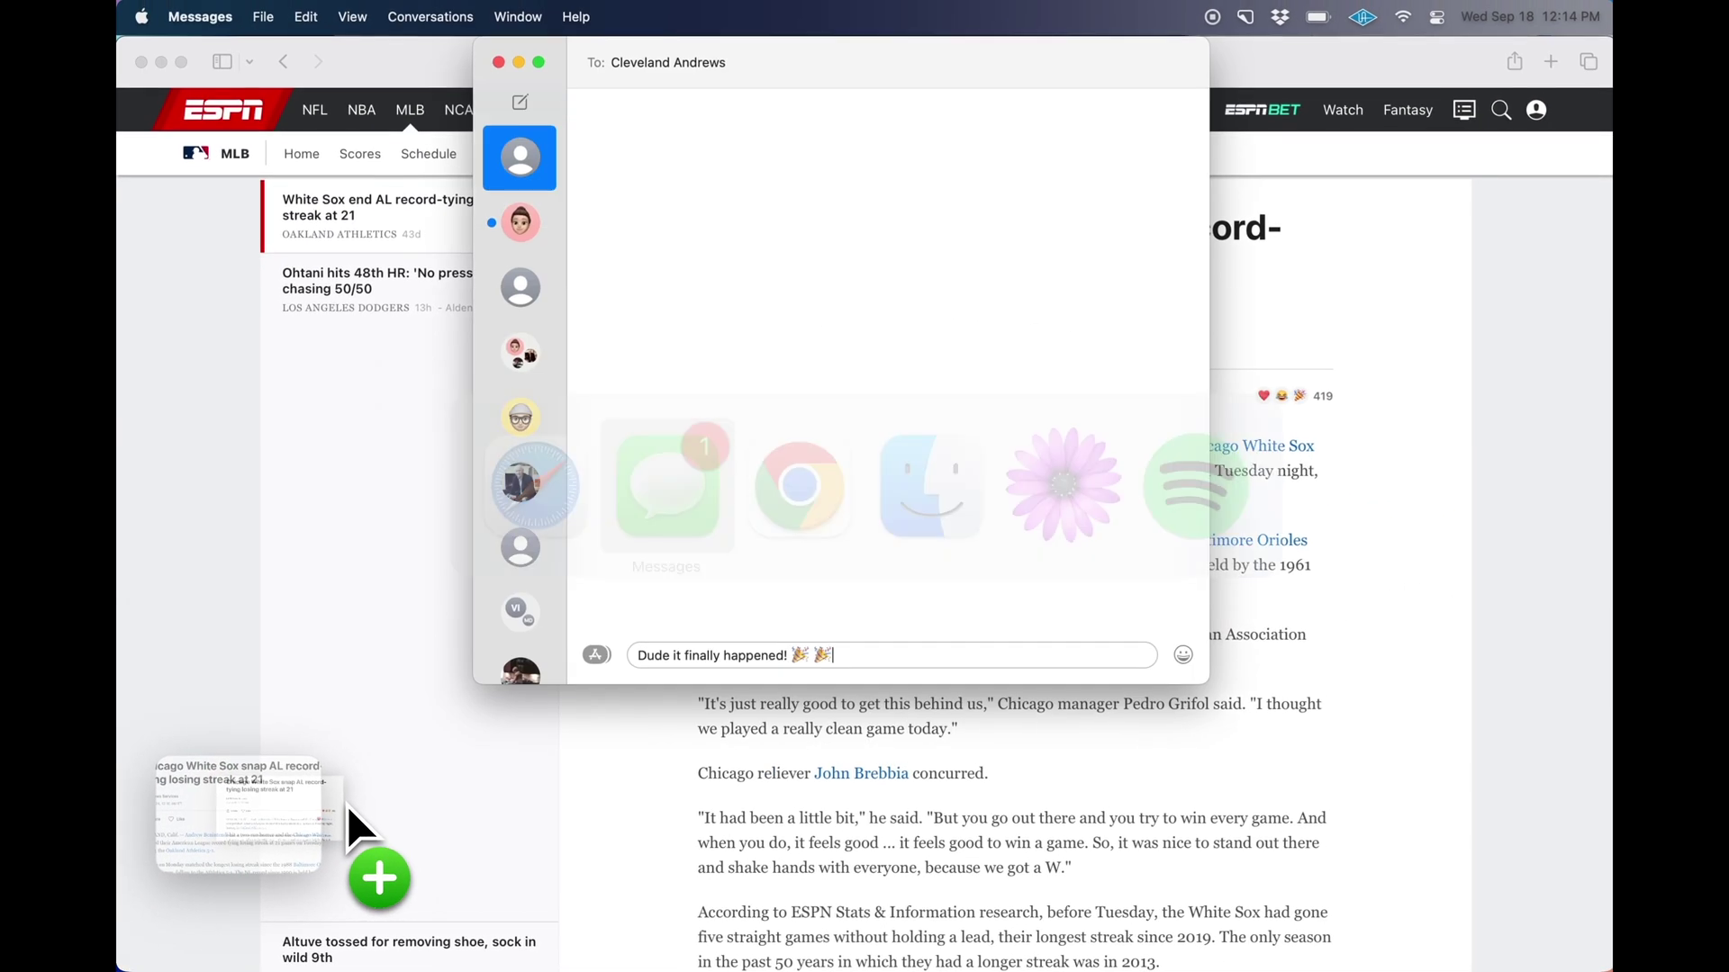
pyautogui.moveTo(948, 732); pyautogui.dragTo(1056, 656)
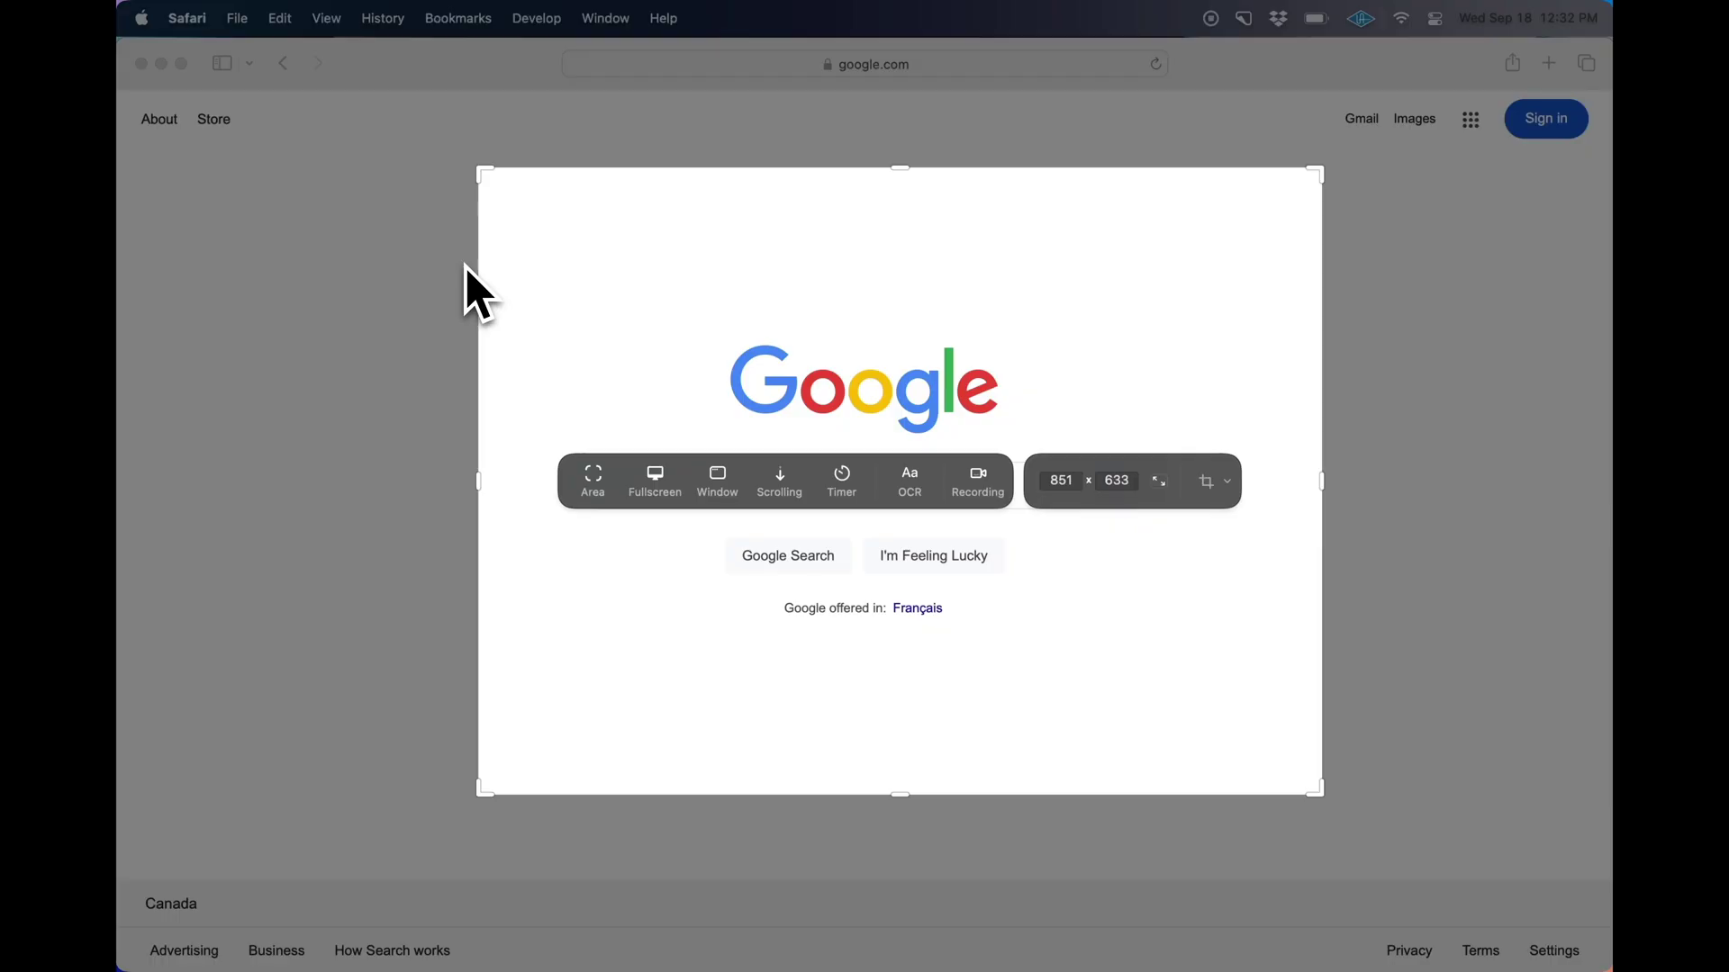
# Step: Capture the framed Google homepage and open the screenshot in the annotation editor
pyautogui.click(585, 485)
pyautogui.moveTo(247, 807)
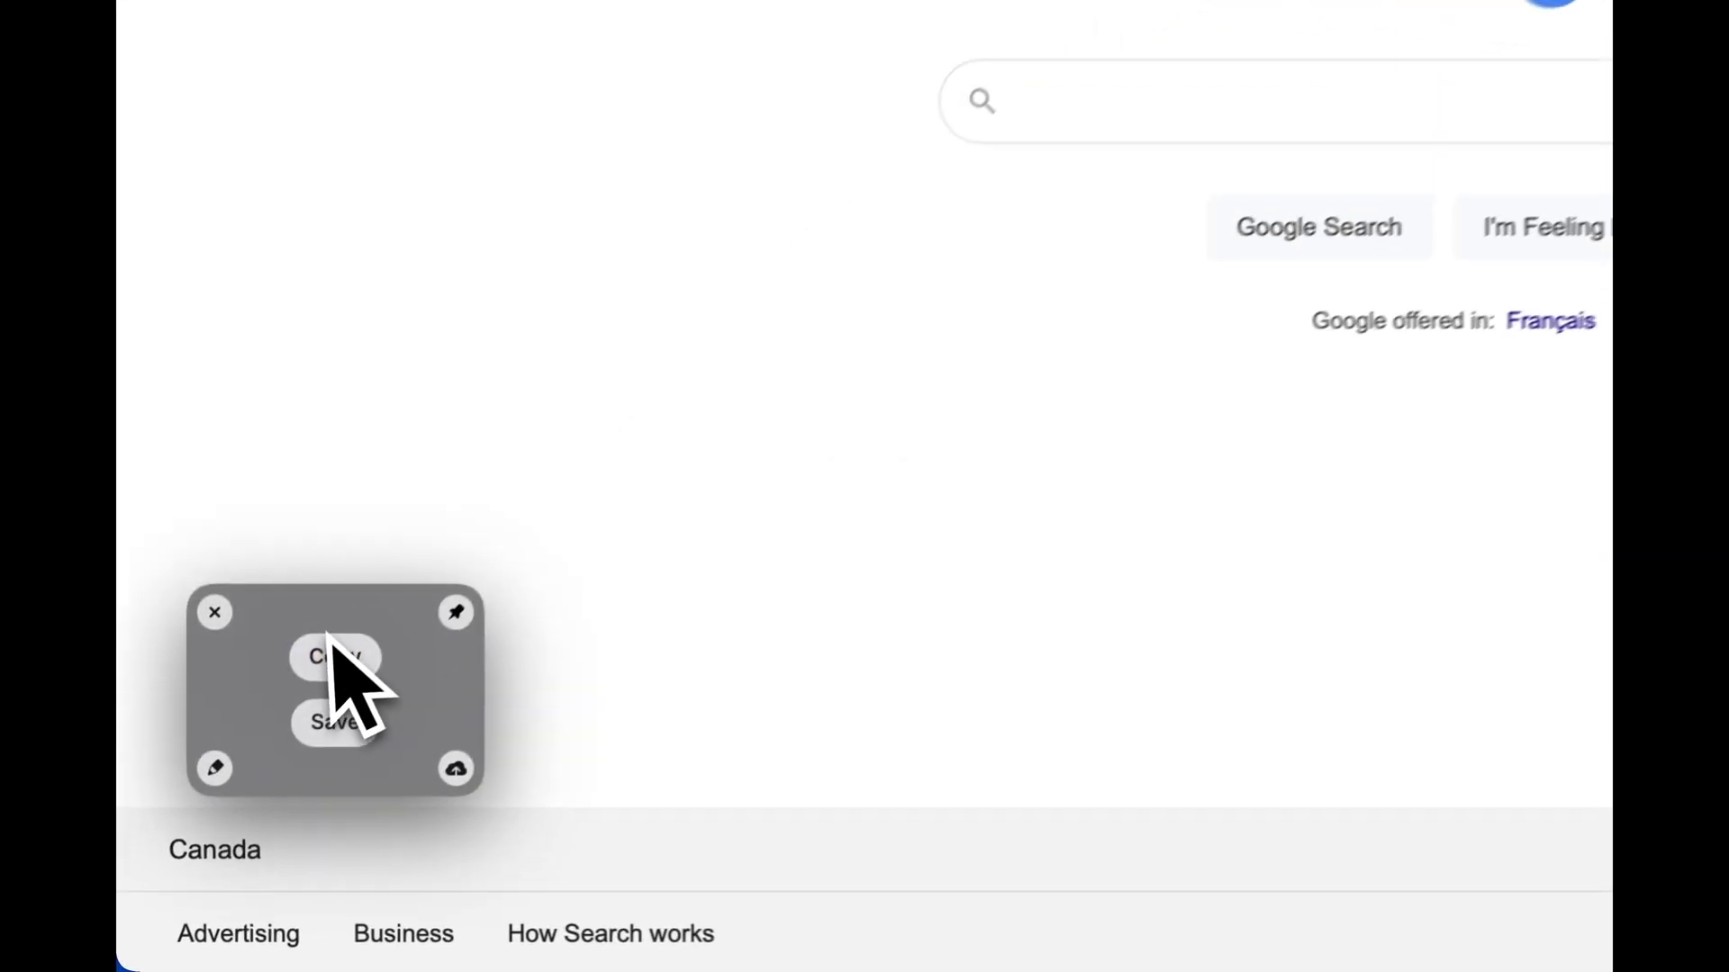
pyautogui.click(222, 756)
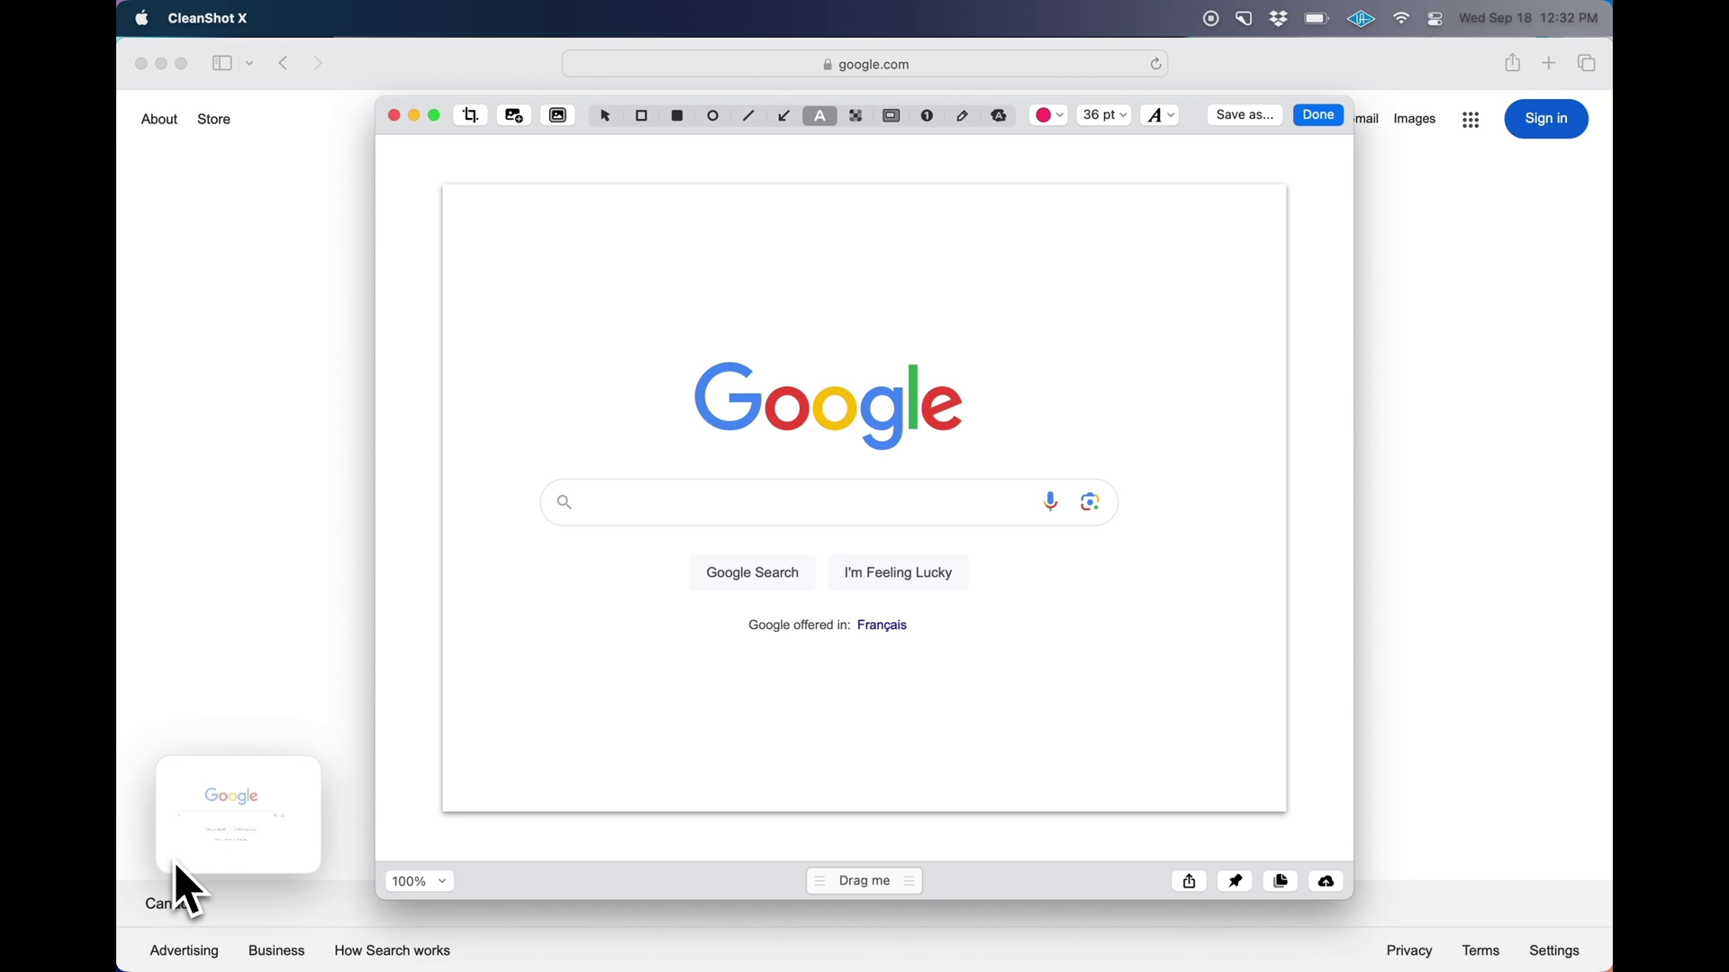
# Step: Place the Google screenshot on the first pink-purple gradient background
pyautogui.click(558, 115)
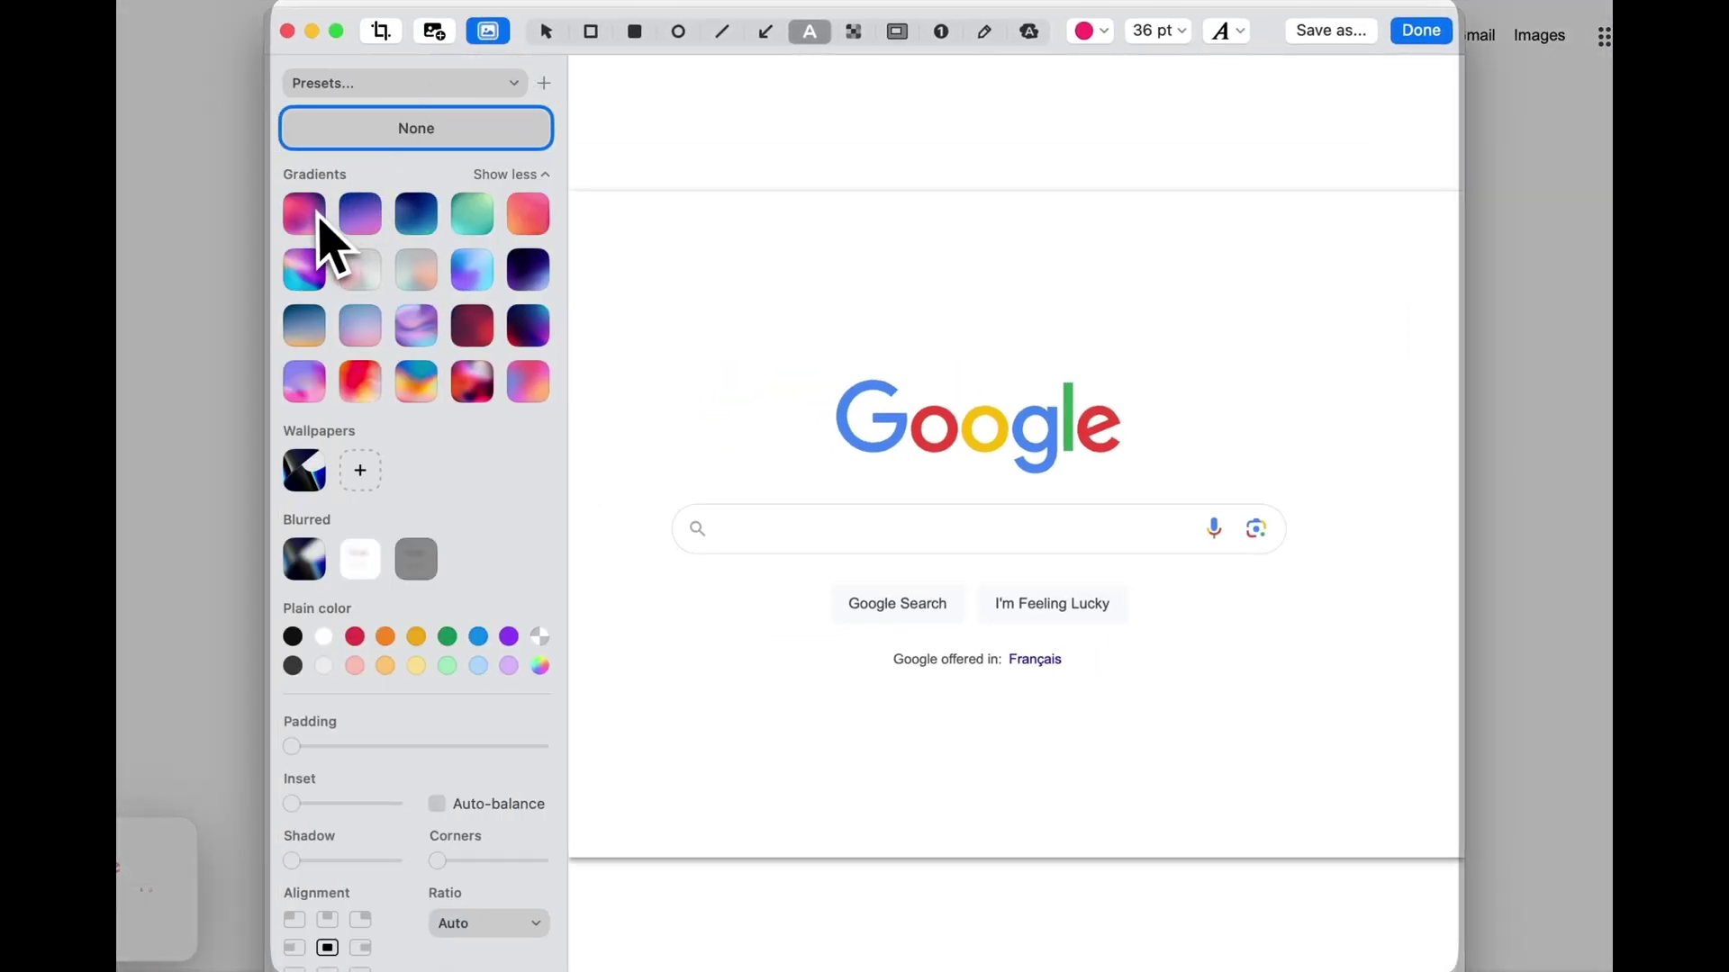
pyautogui.click(318, 222)
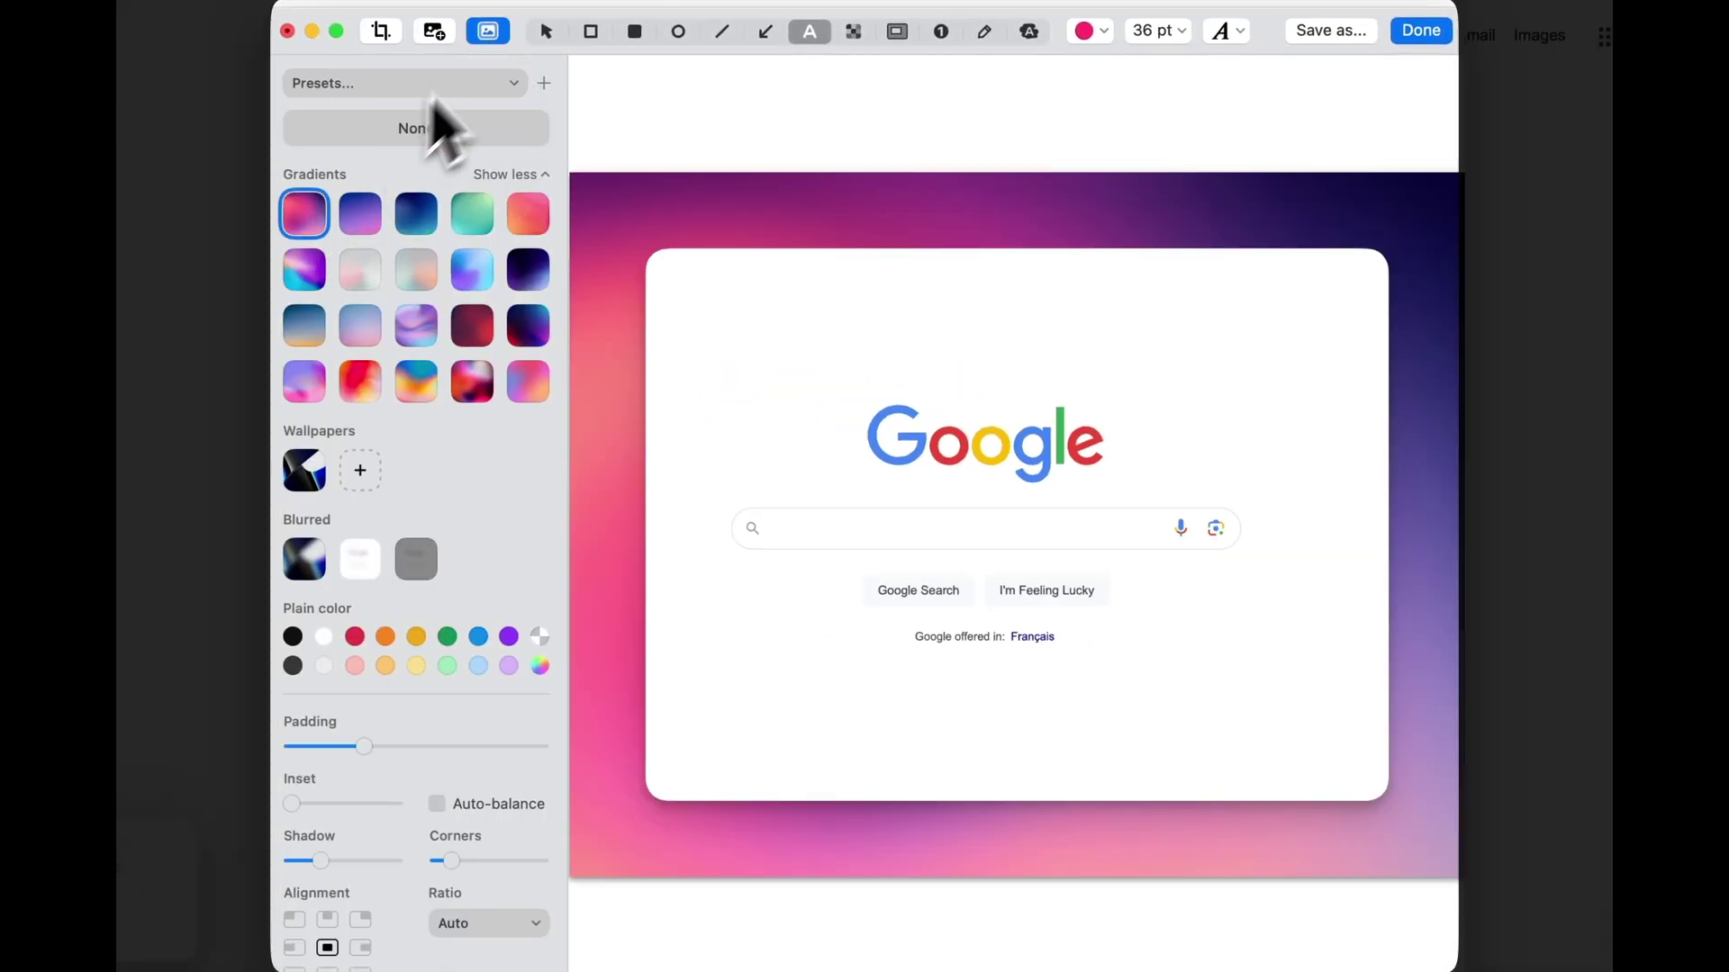
pyautogui.click(489, 34)
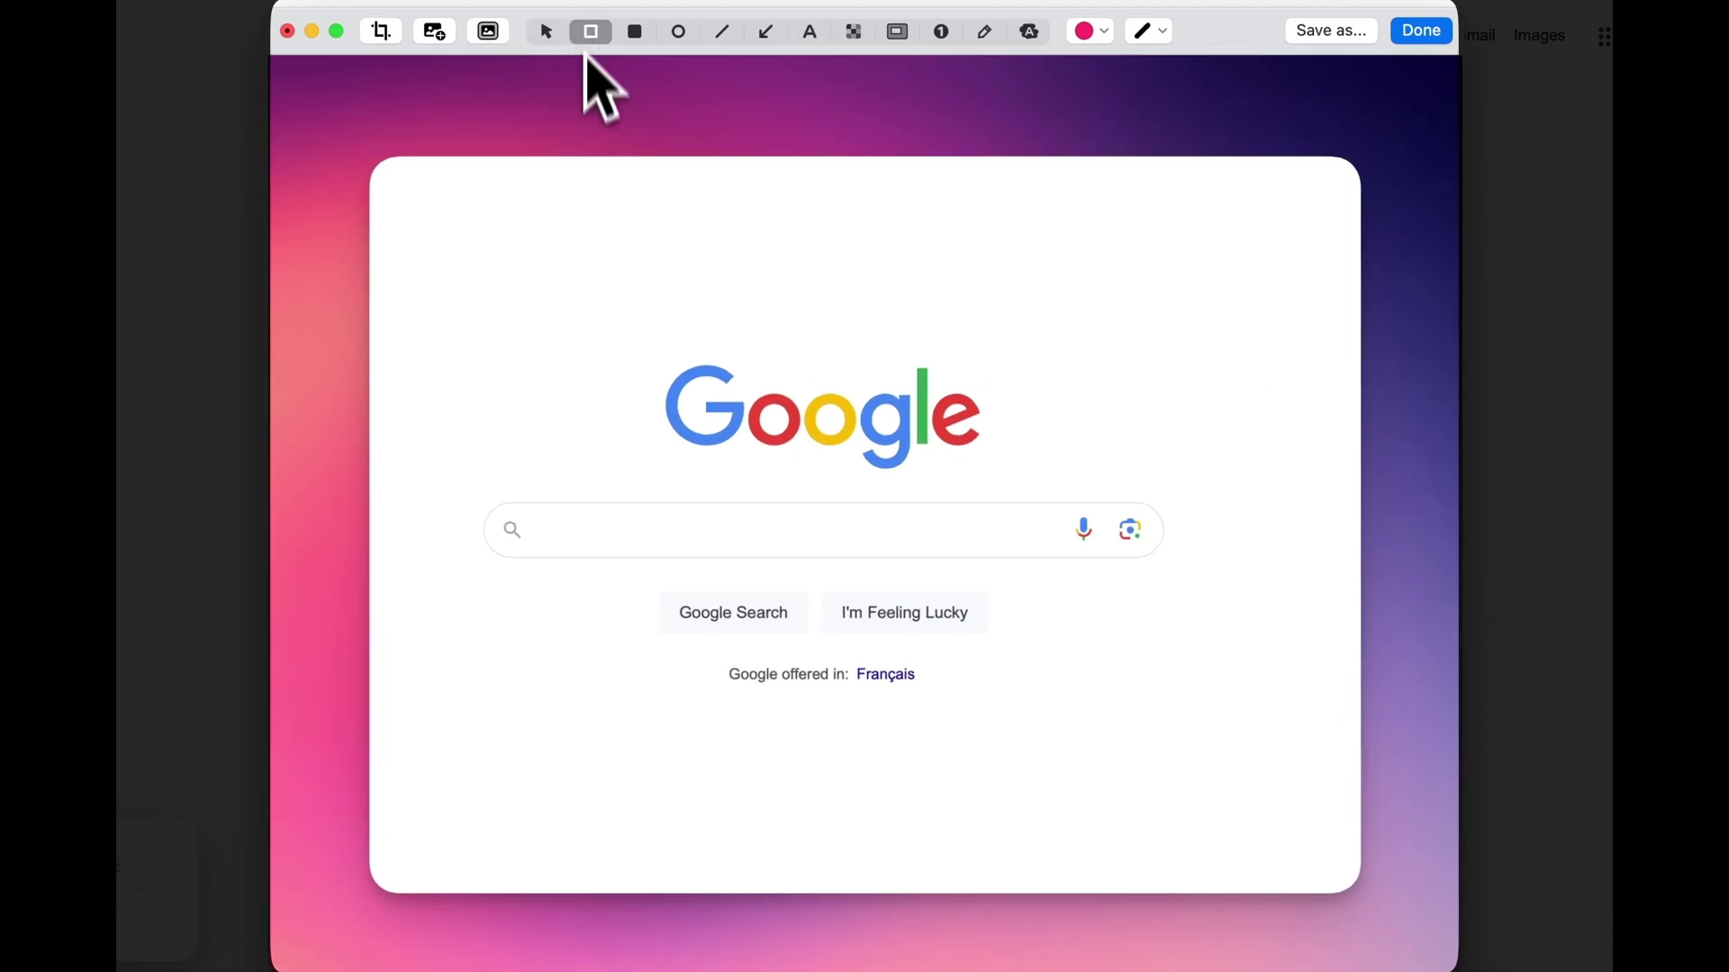
# Step: Draw a rectangle around the Google logo and add a 'Search Here' text label
pyautogui.moveTo(600, 318); pyautogui.dragTo(1032, 487)
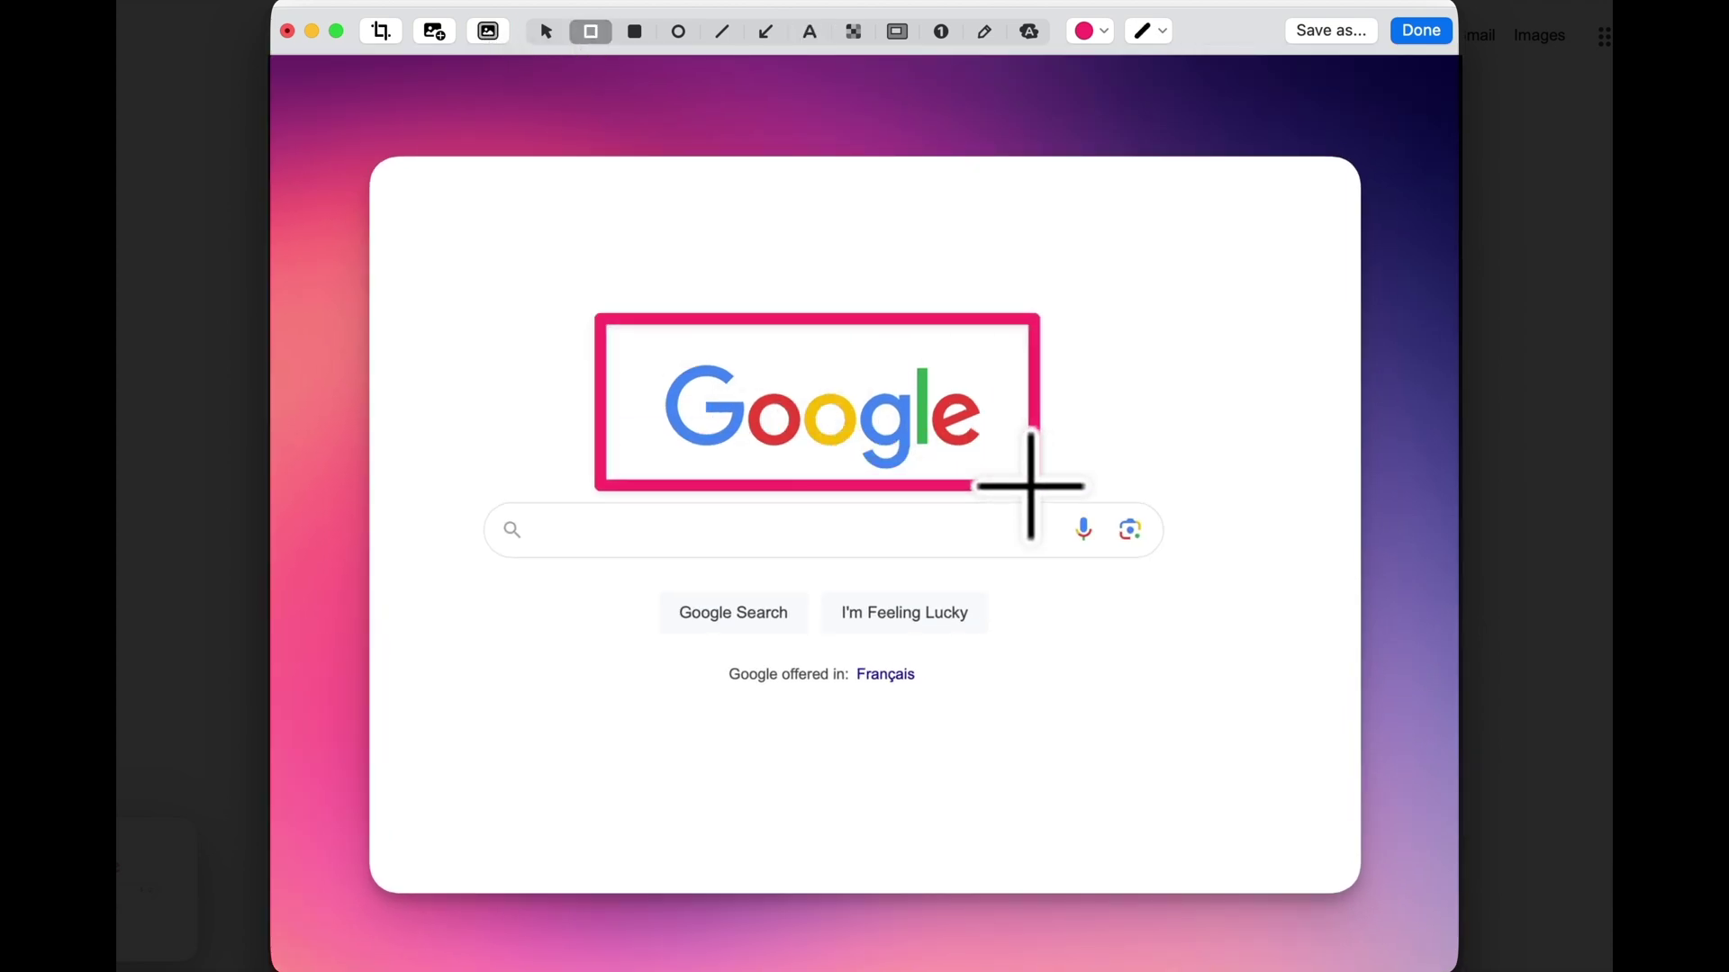
pyautogui.click(766, 33)
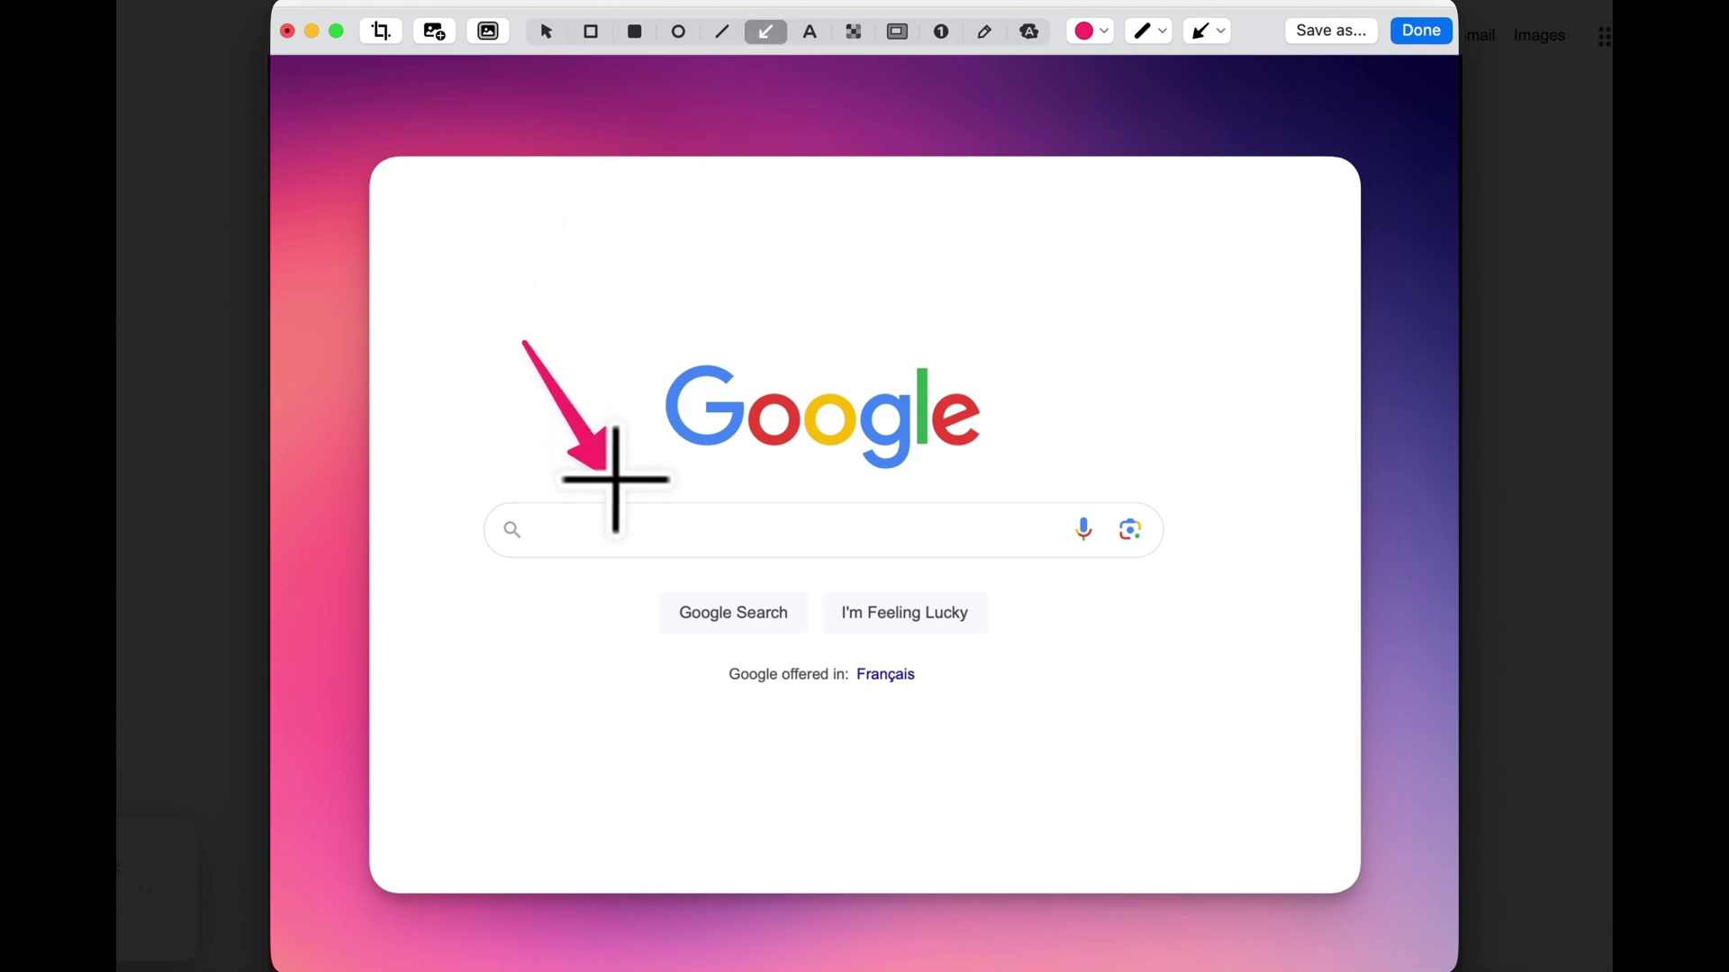
pyautogui.click(810, 32)
pyautogui.click(447, 304)
pyautogui.write('Search Here')
pyautogui.moveTo(675, 252); pyautogui.dragTo(571, 270)
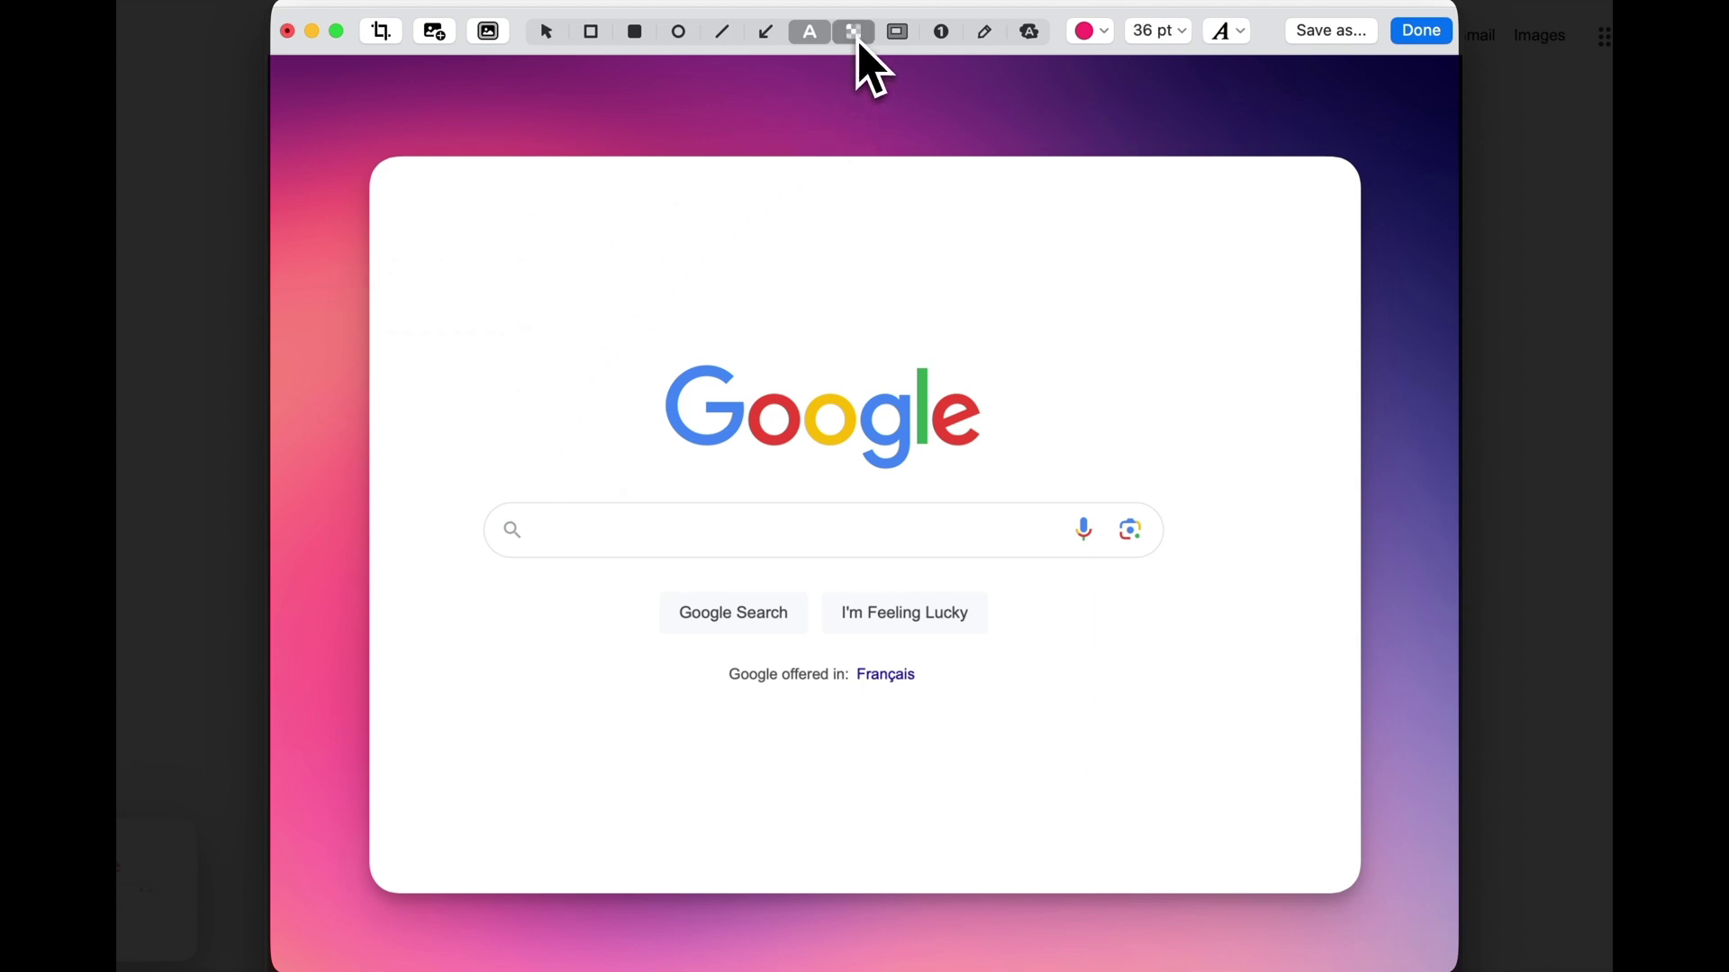
# Step: Try pixelating the Google logo and spotlighting the Français line, then remove both effects
pyautogui.moveTo(617, 332); pyautogui.dragTo(990, 459)
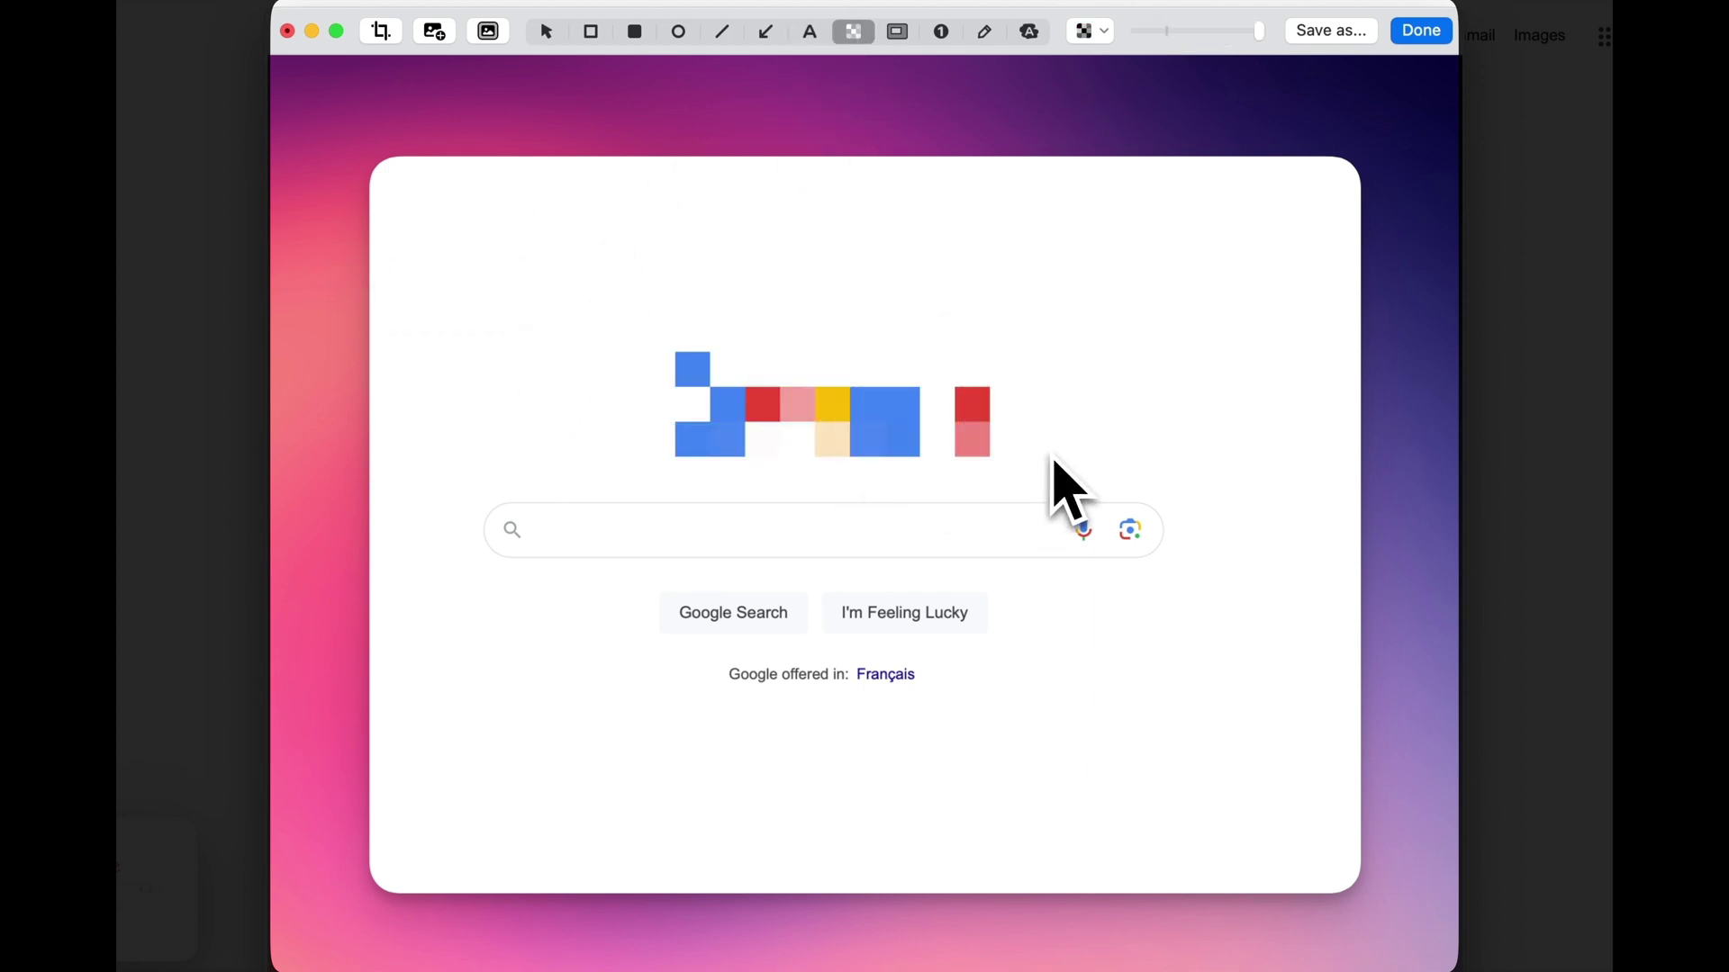
pyautogui.press('super+z')
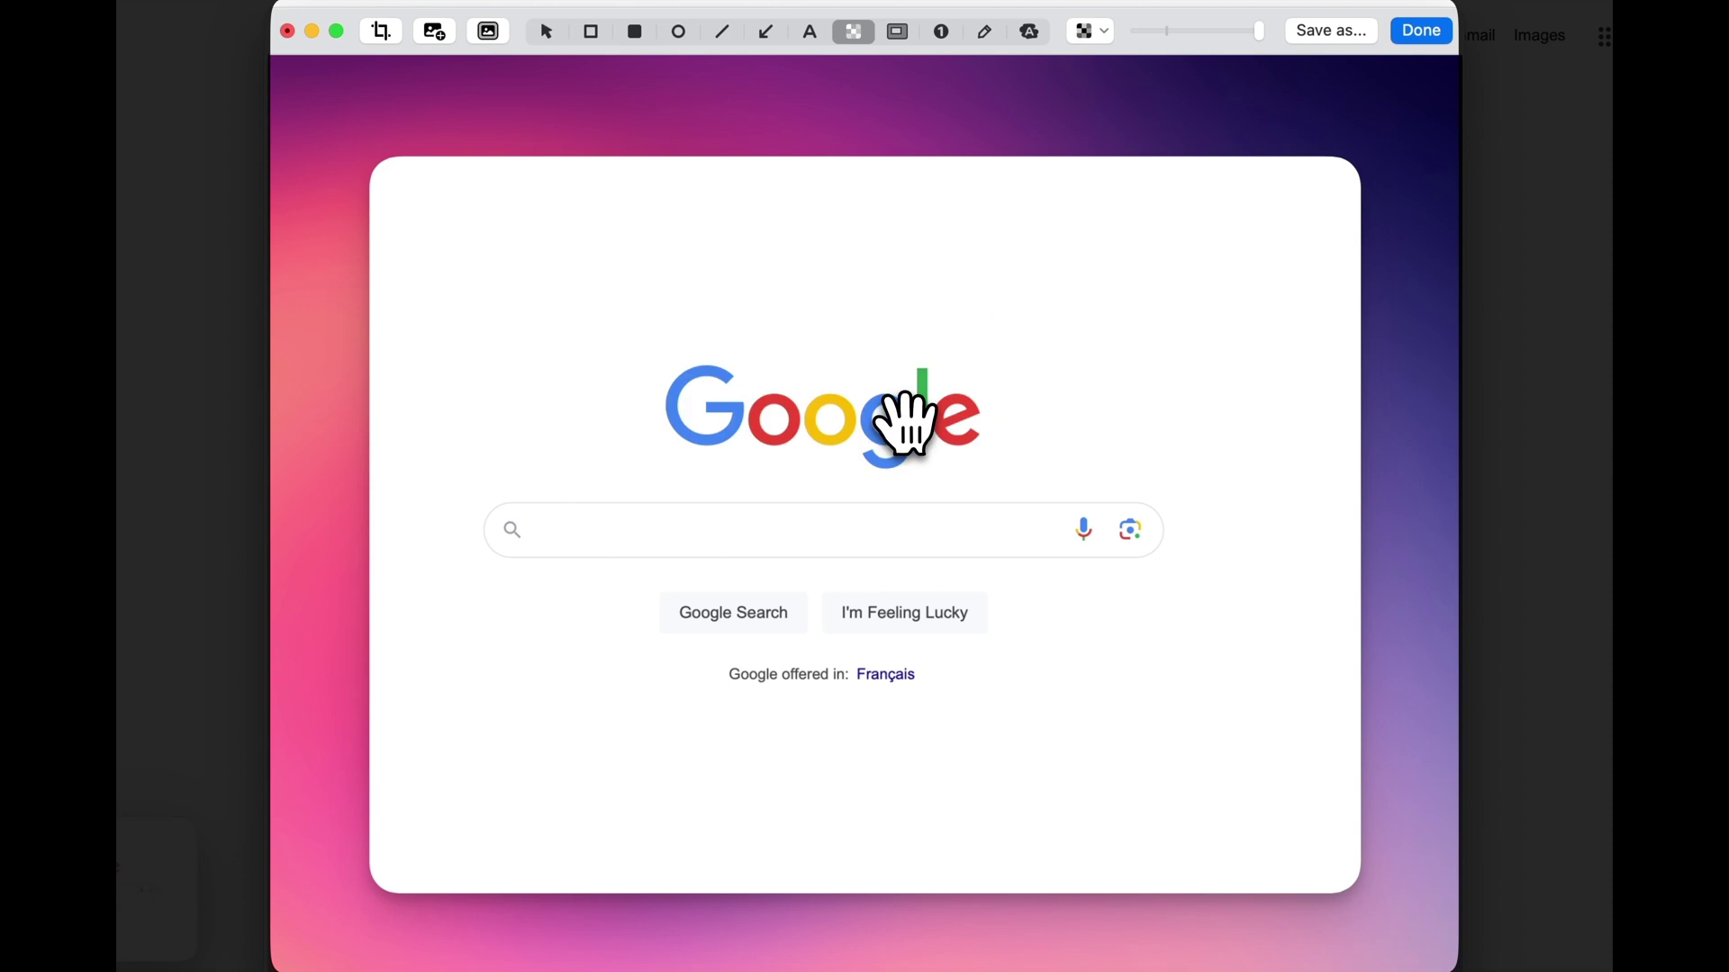
pyautogui.click(897, 33)
pyautogui.moveTo(701, 646); pyautogui.dragTo(939, 707)
pyautogui.moveTo(1165, 31); pyautogui.dragTo(1207, 32)
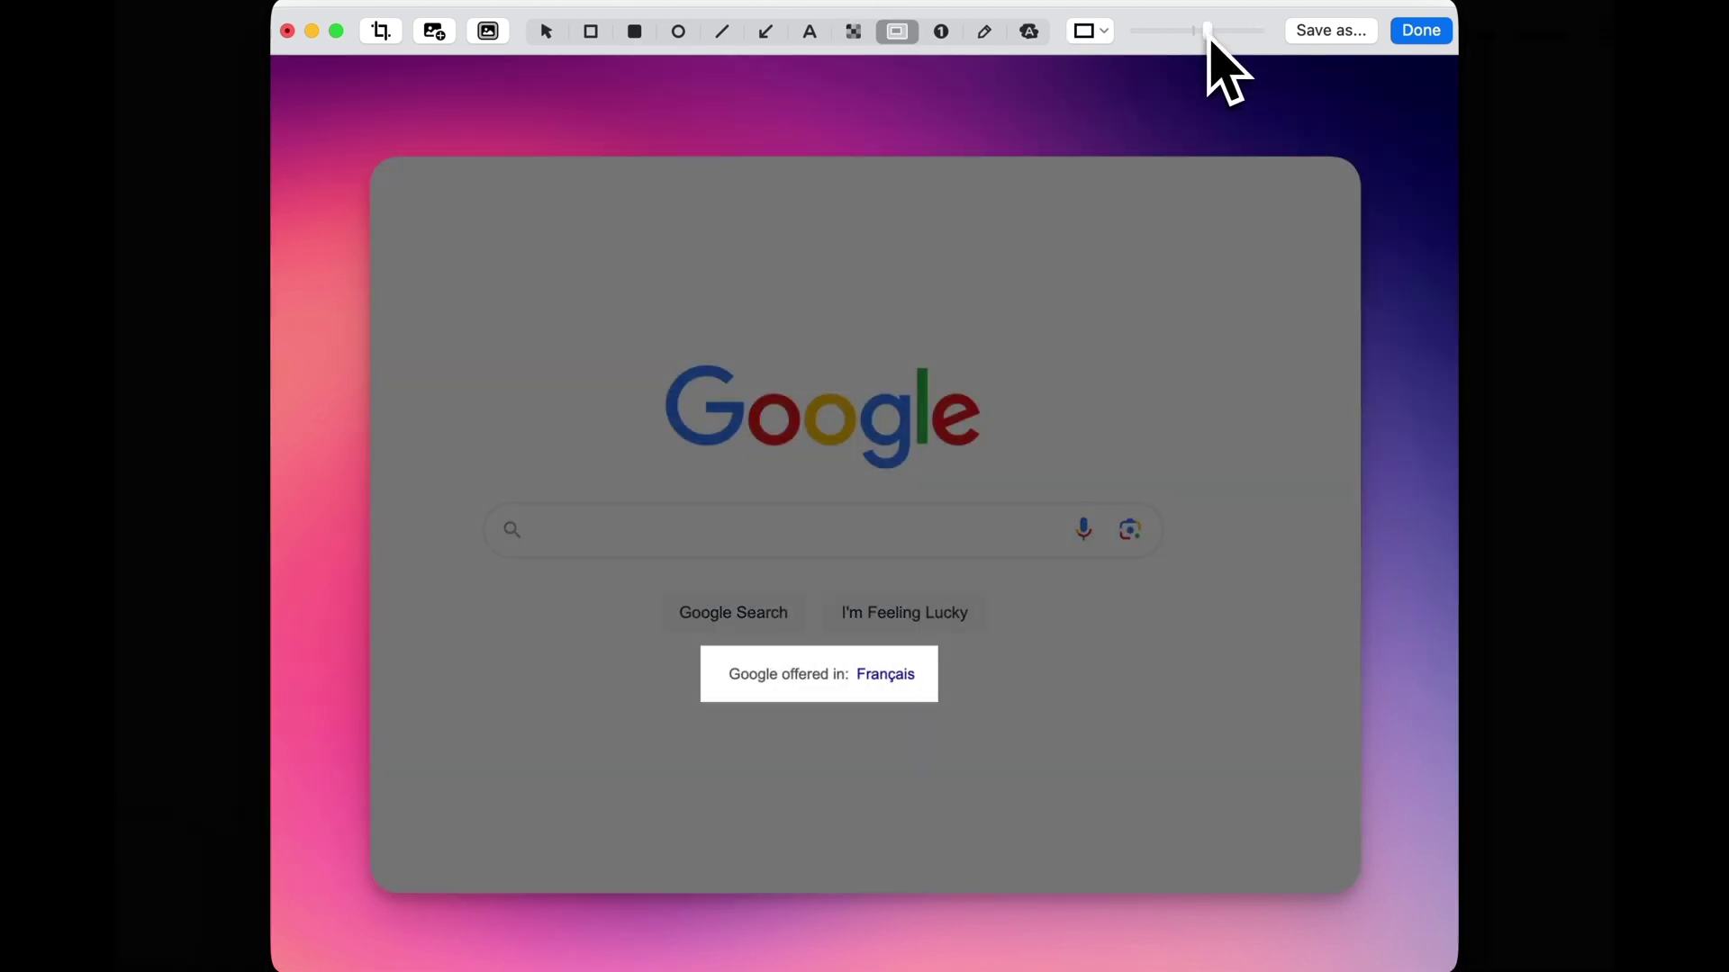
pyautogui.press('Delete')
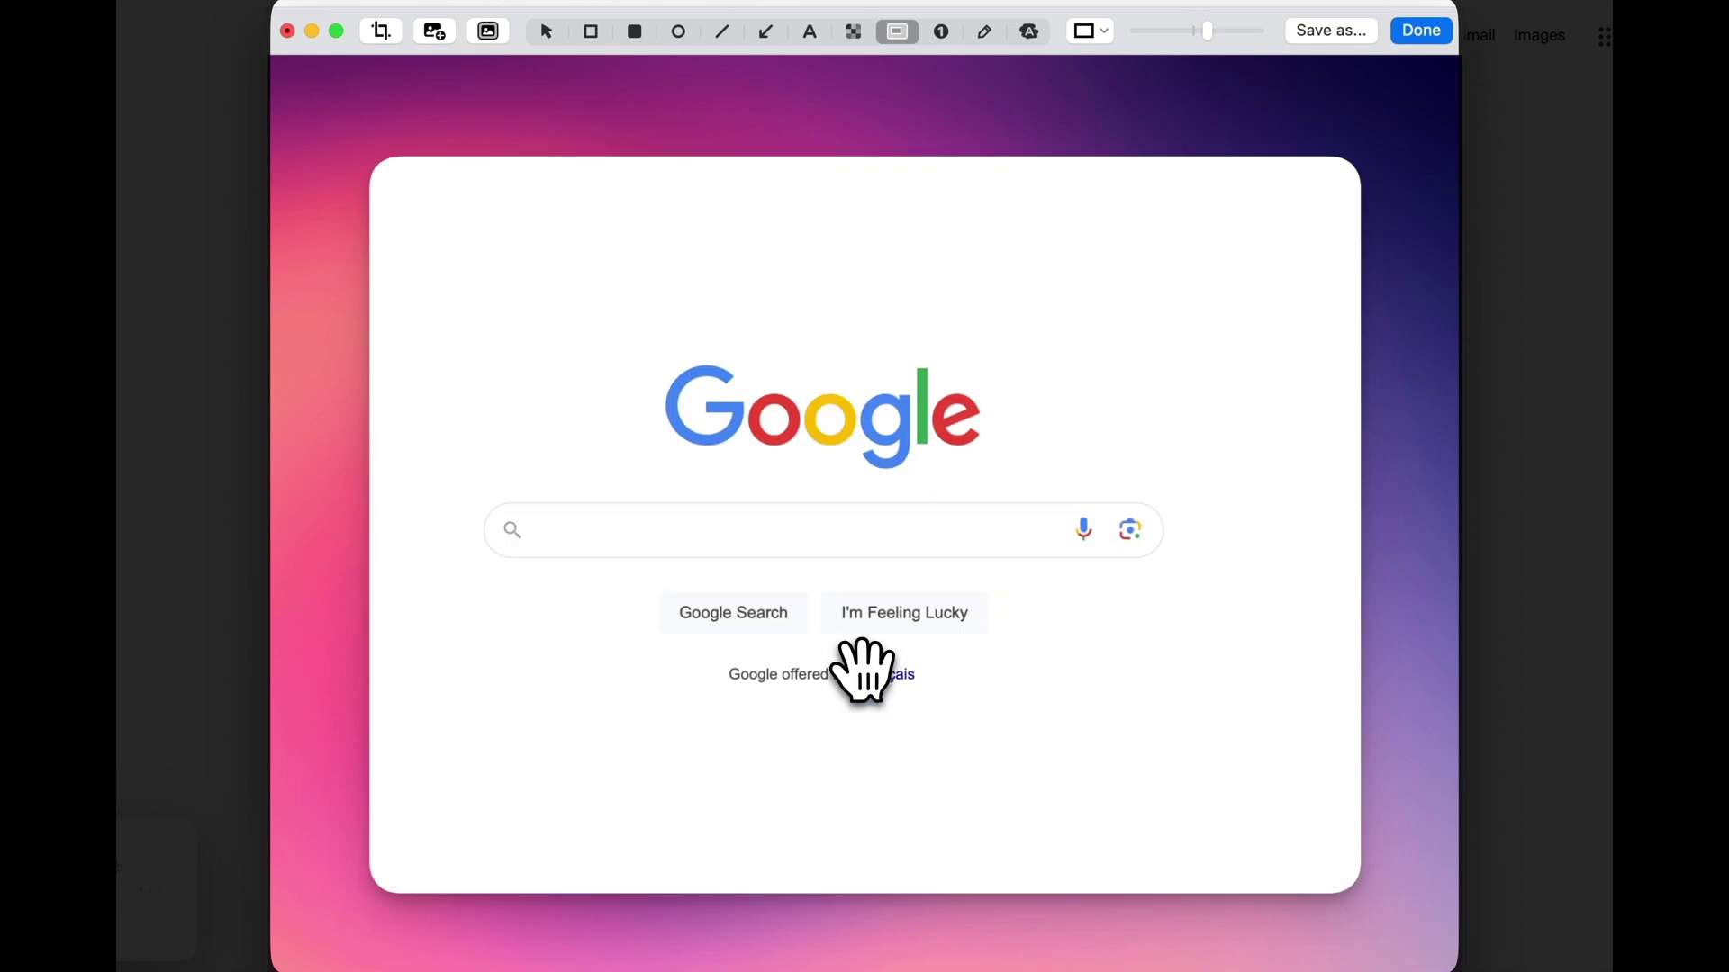
# Step: Undo a freehand loop around the Français line and highlight the Google logo in pink
pyautogui.click(943, 36)
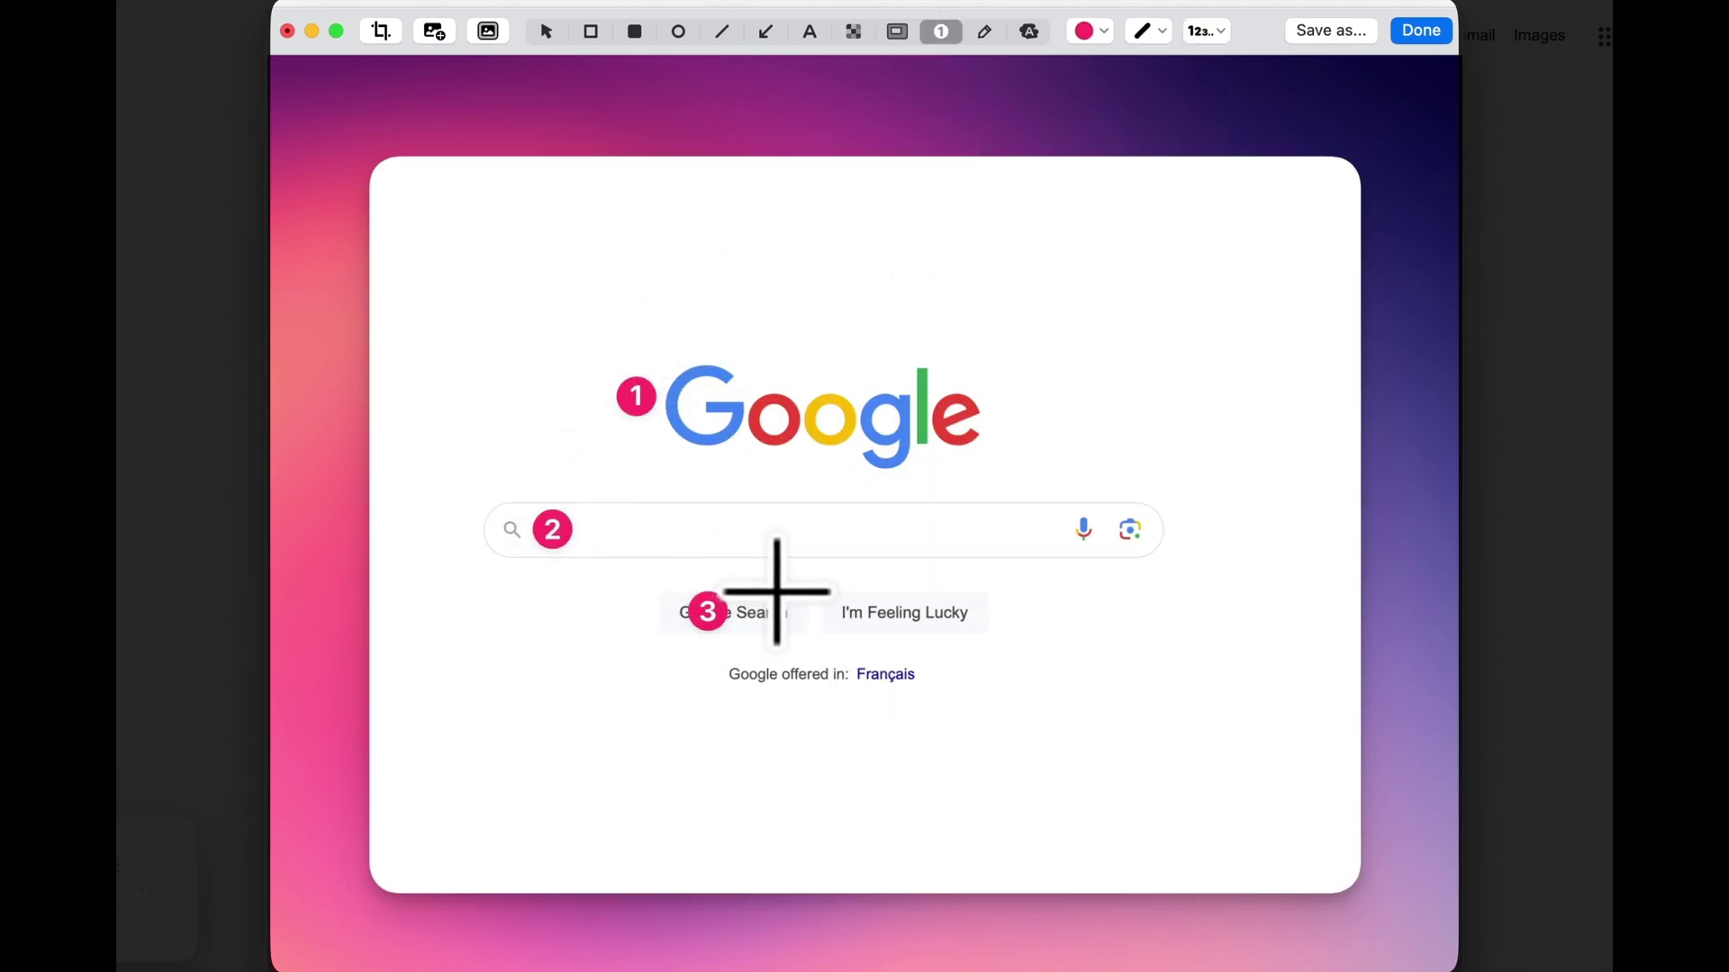
pyautogui.click(990, 34)
pyautogui.moveTo(718, 652)
pyautogui.mouseDown()
pyautogui.moveTo(744, 698)
pyautogui.moveTo(720, 669)
pyautogui.mouseUp()
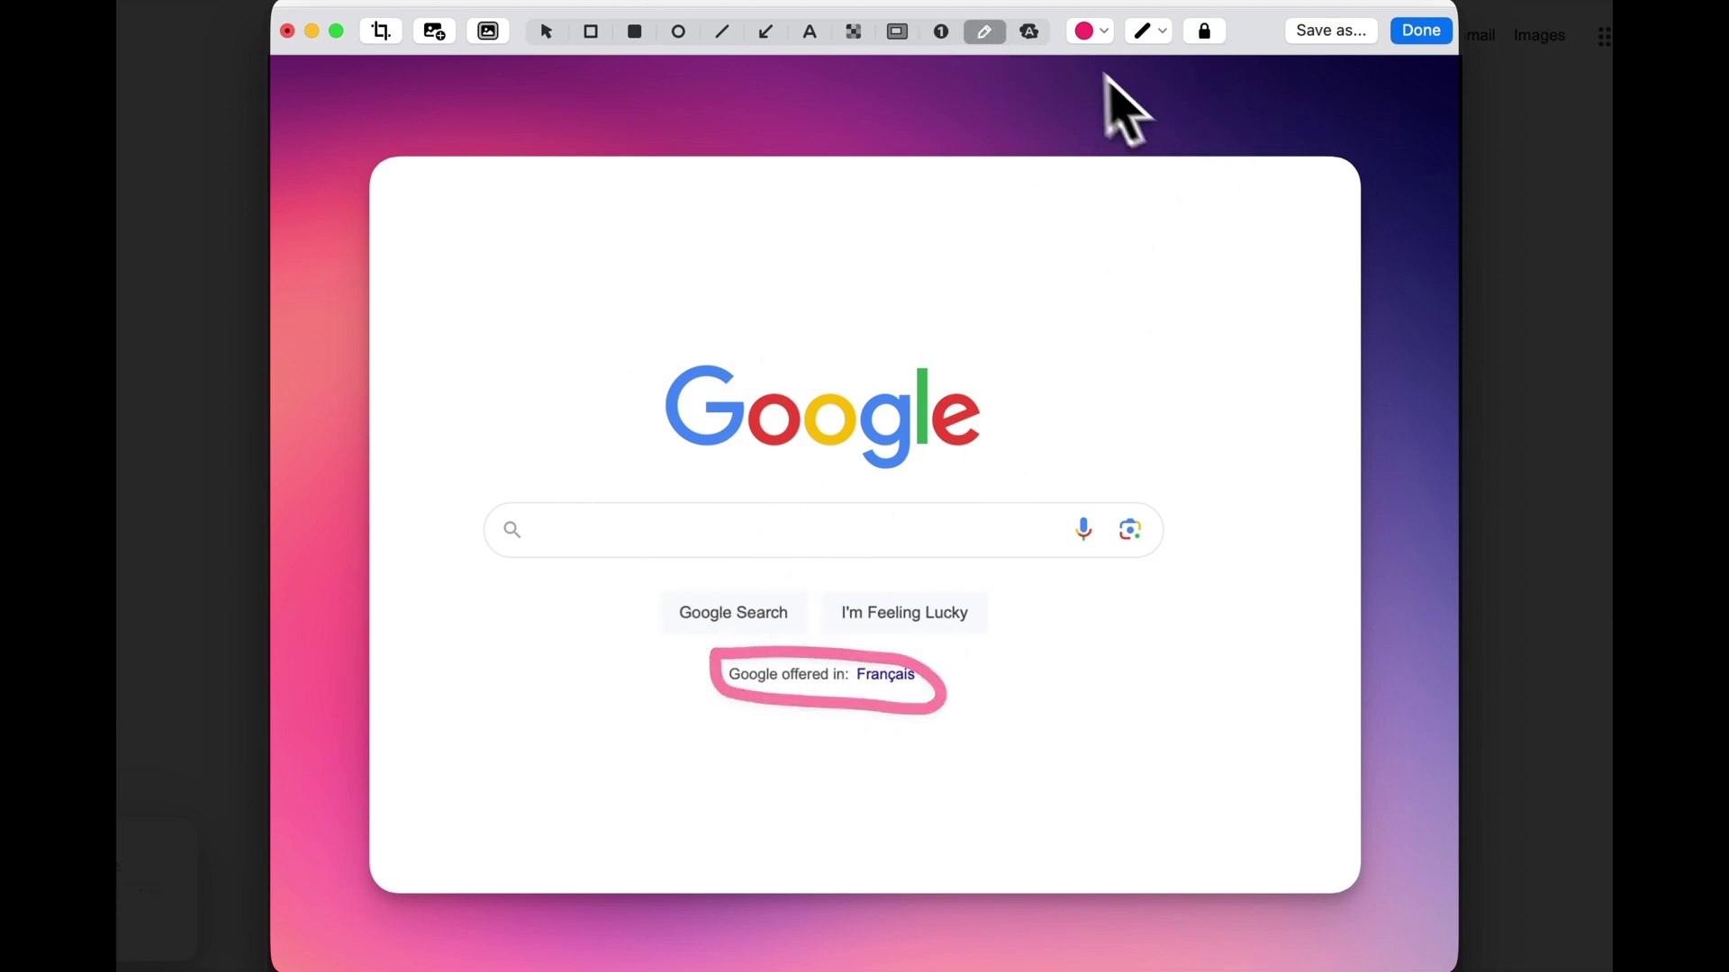
pyautogui.press('super+z')
pyautogui.click(1029, 31)
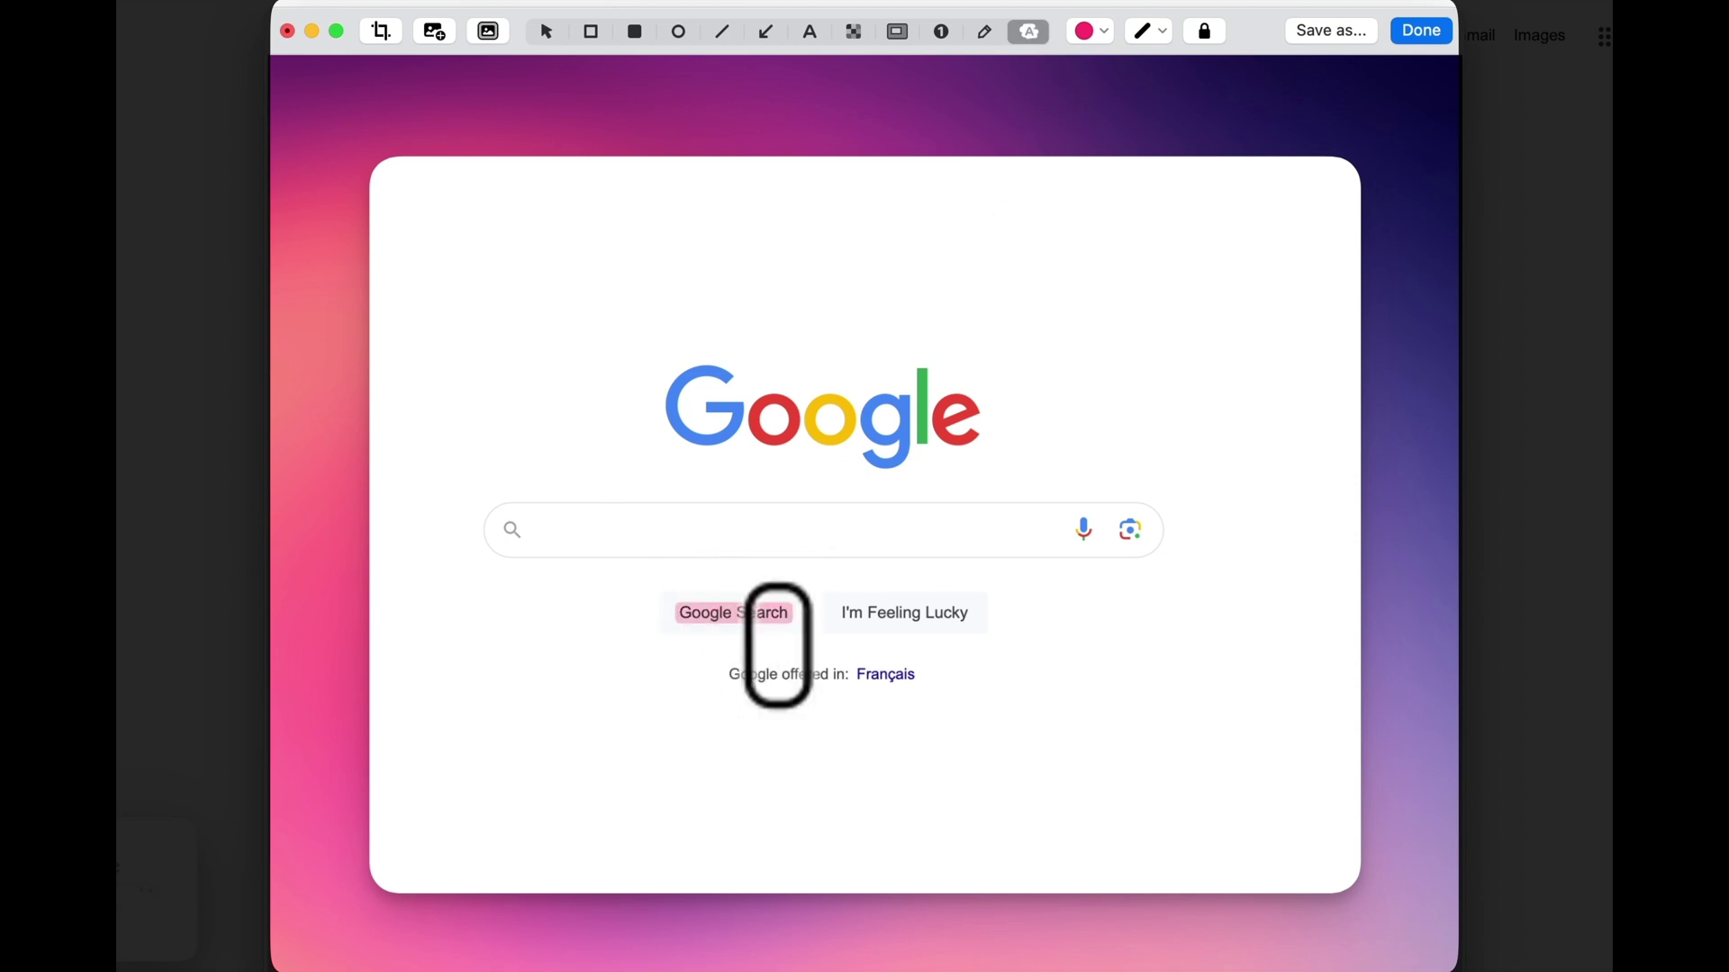
pyautogui.moveTo(704, 437)
pyautogui.mouseDown()
pyautogui.moveTo(694, 413)
pyautogui.moveTo(1074, 408)
pyautogui.mouseUp()
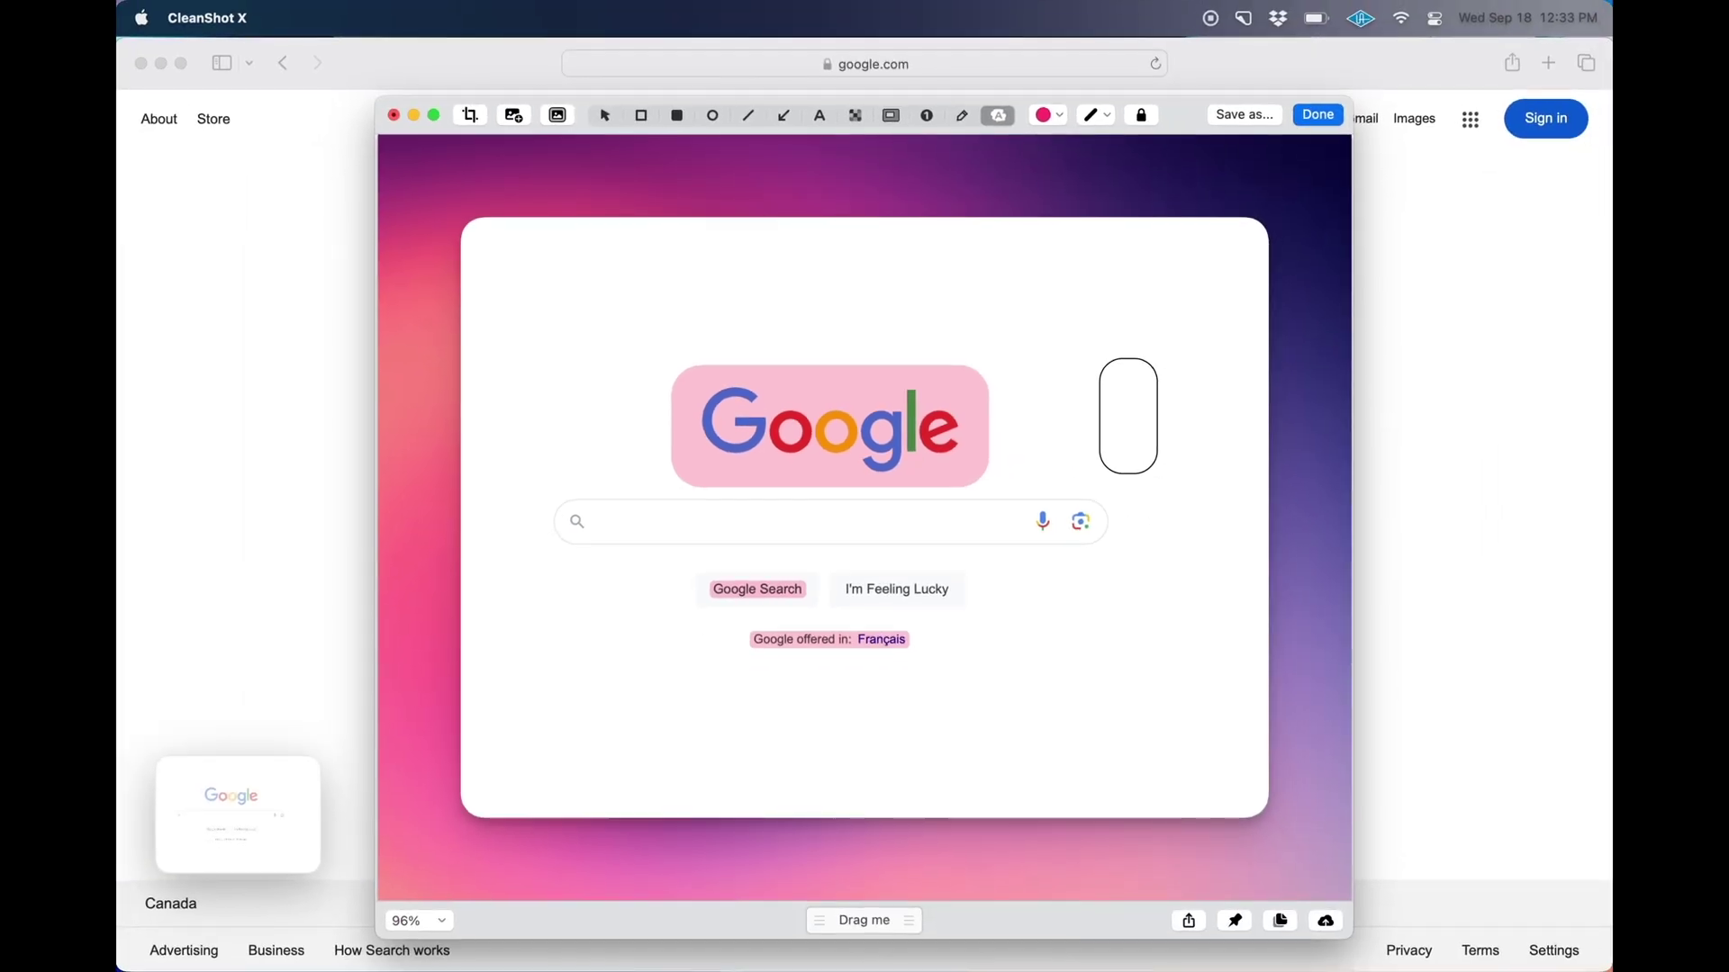
# Step: Finish editing and upload the annotated capture to the cloud for a share link
pyautogui.press('super+z')
pyautogui.press('super+z')
pyautogui.press('super+z')
pyautogui.click(1320, 118)
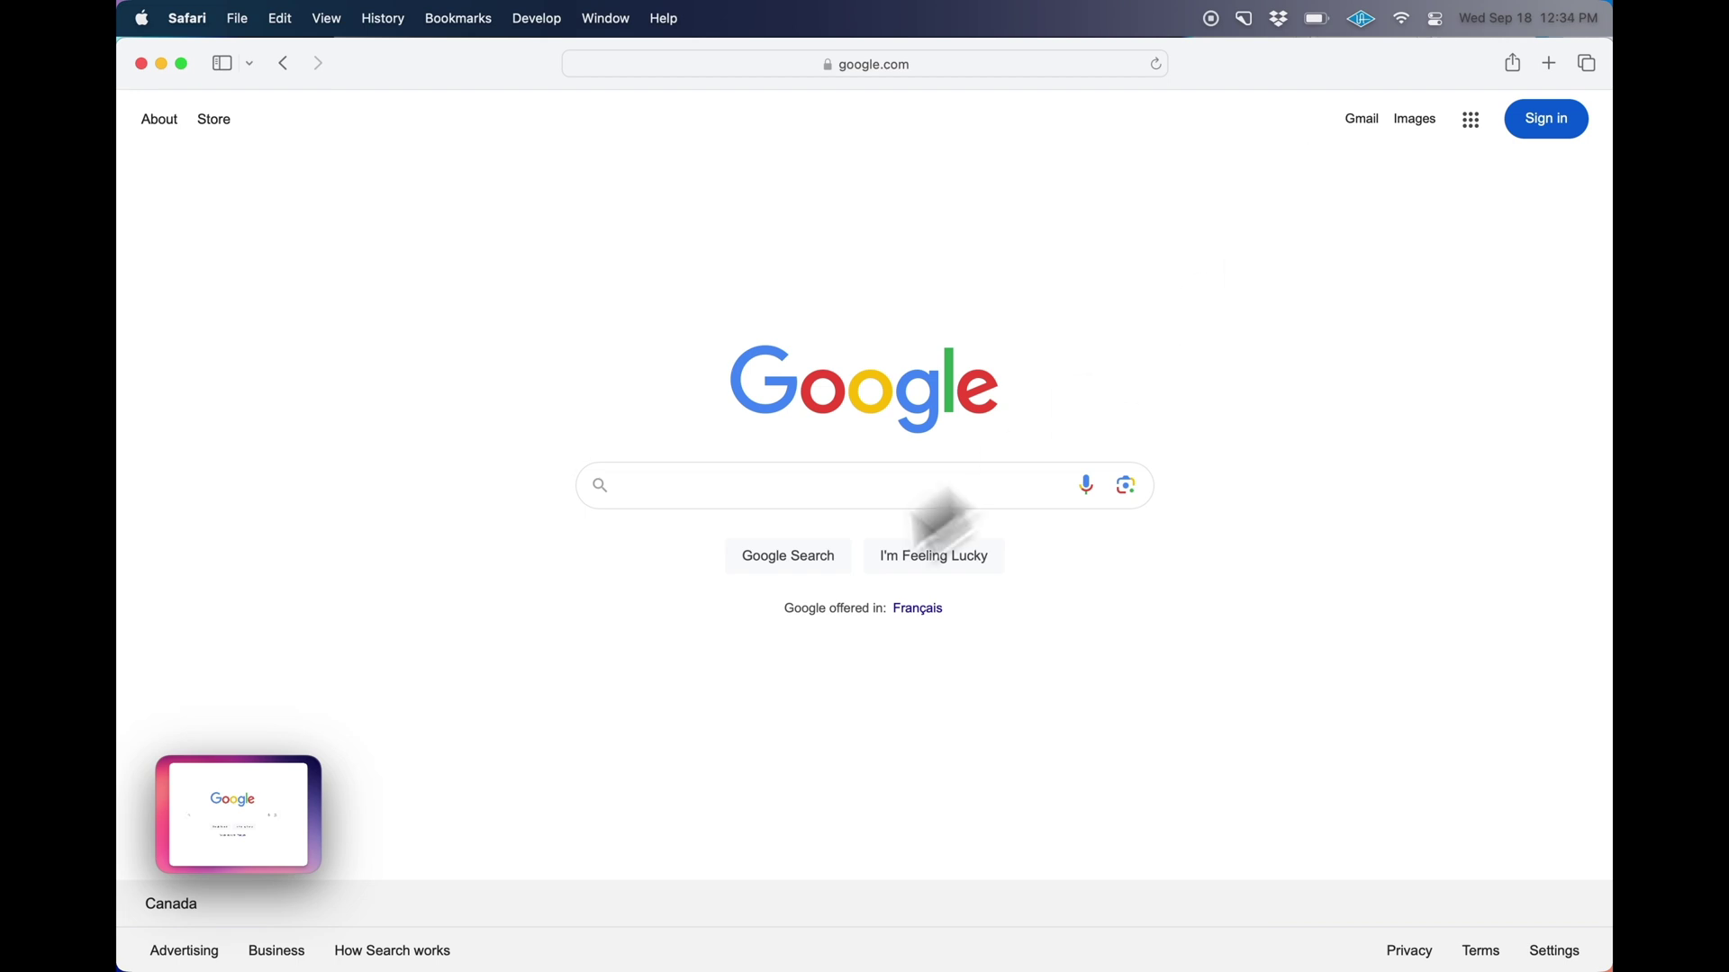
pyautogui.click(309, 858)
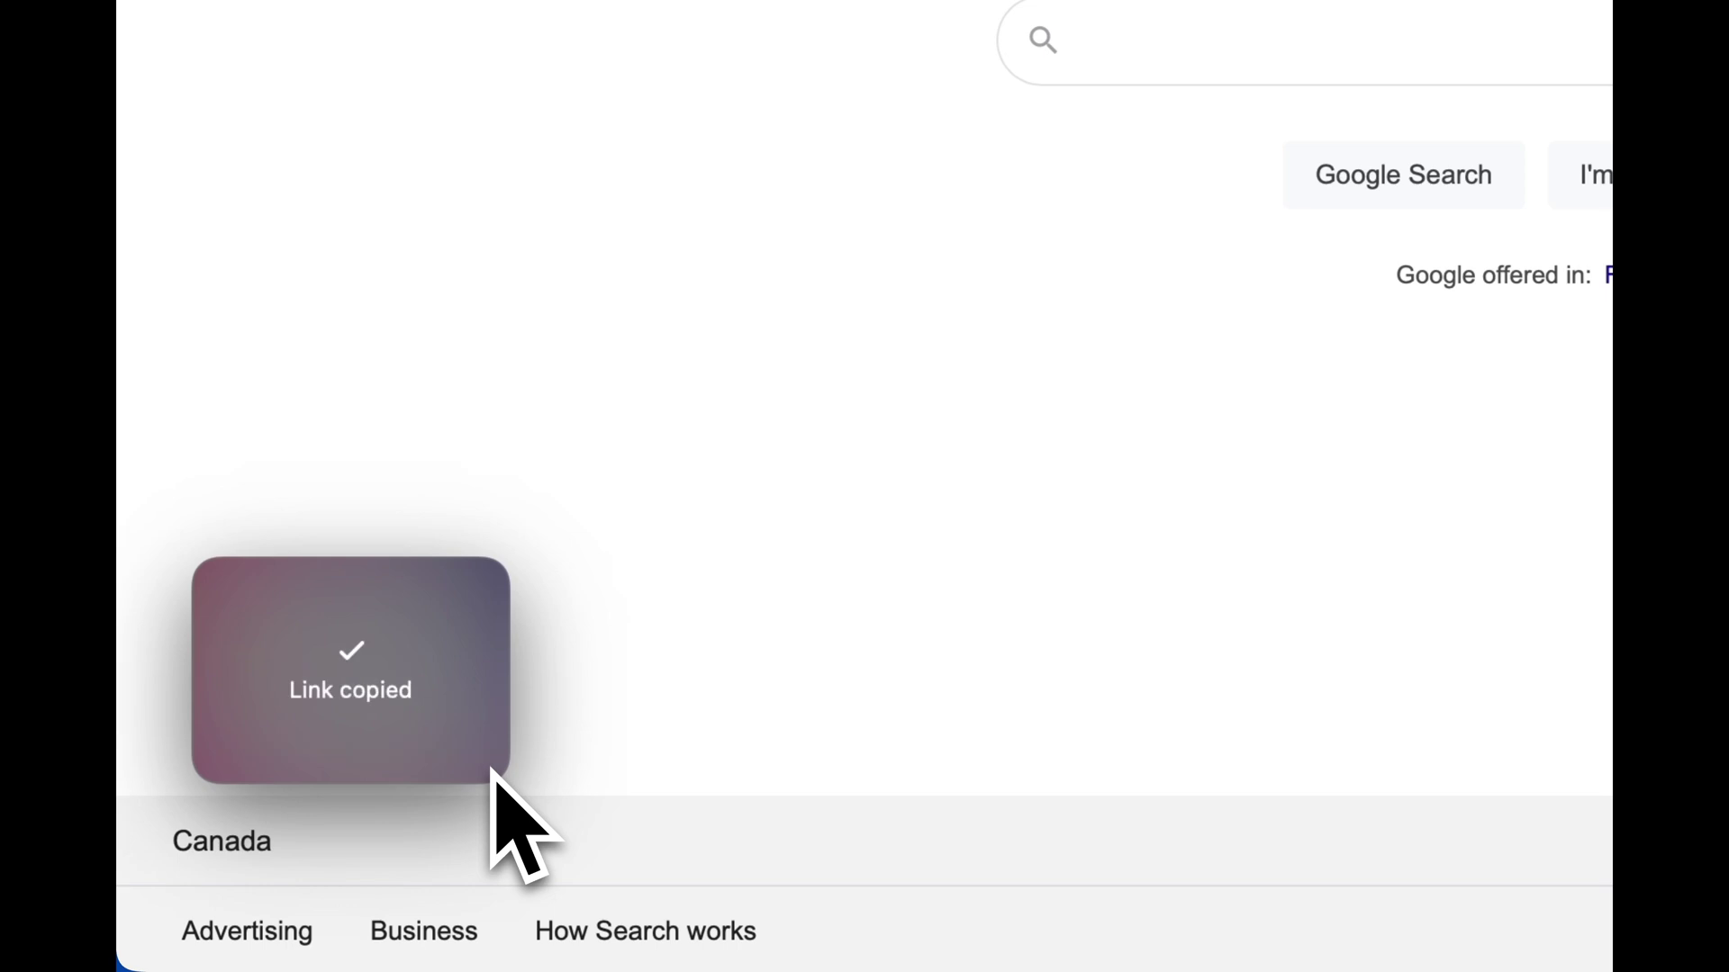
# Step: Paste the copied share link into Safari's address bar and open it
pyautogui.click(733, 65)
pyautogui.press('super+v')
pyautogui.press('Return')
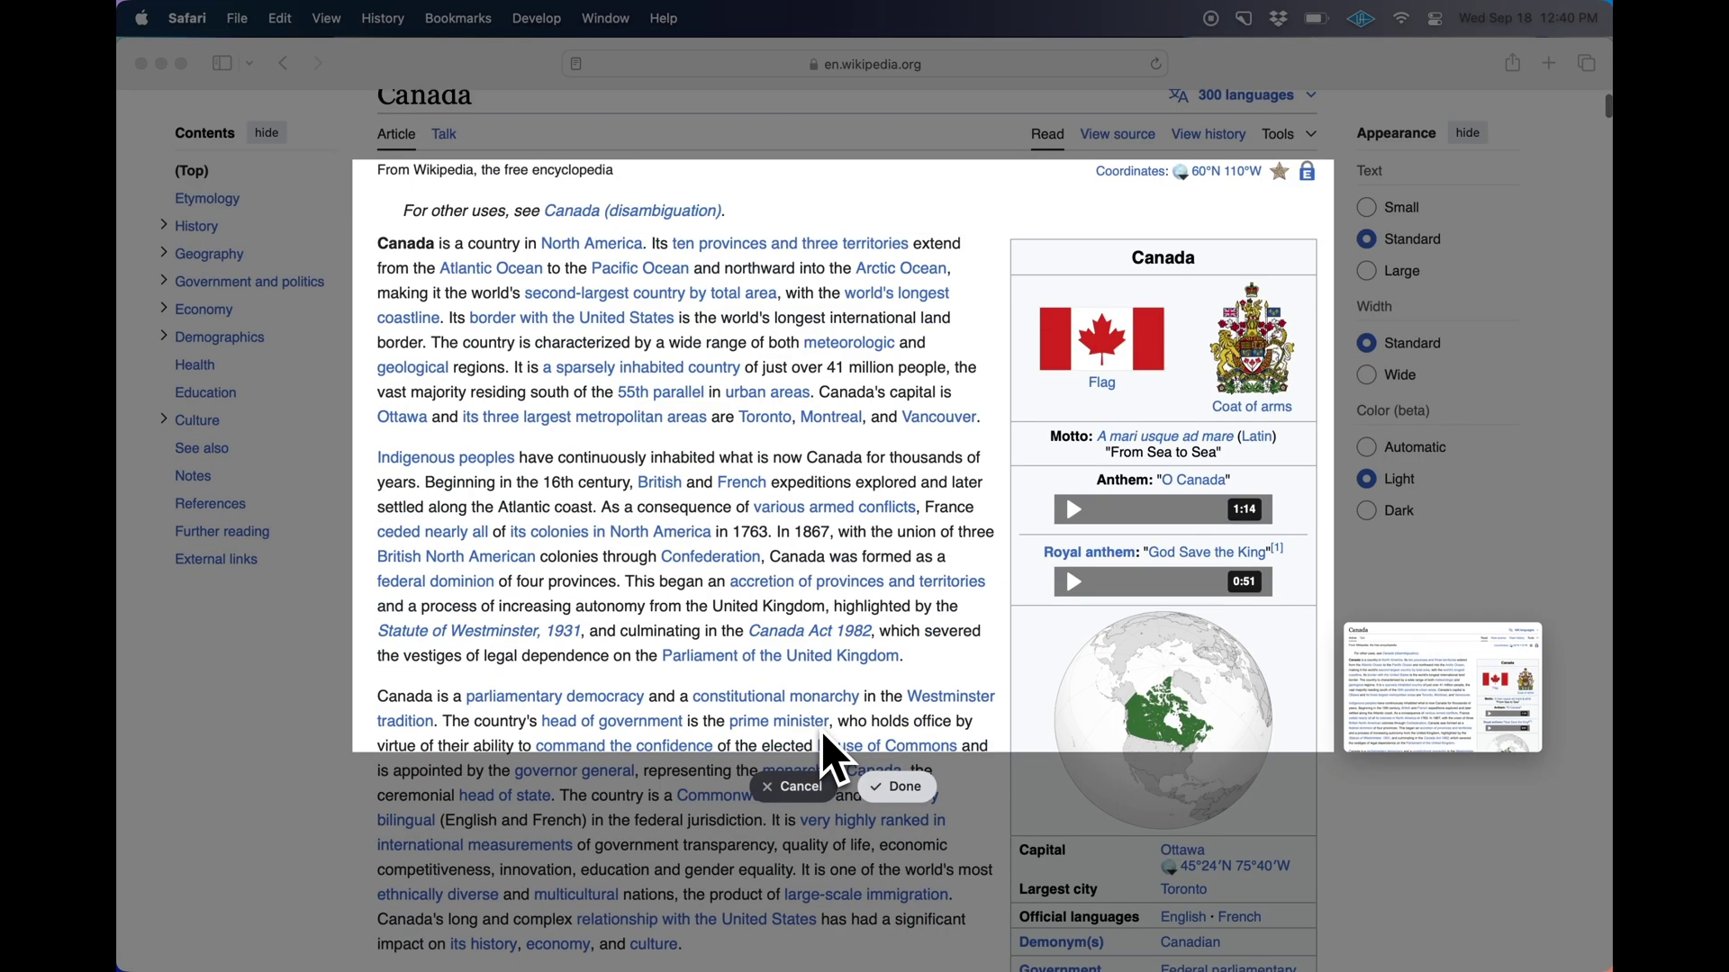
# Step: Scroll down the Canada Wikipedia article during the scrolling capture
pyautogui.scroll(-5, 822, 760)
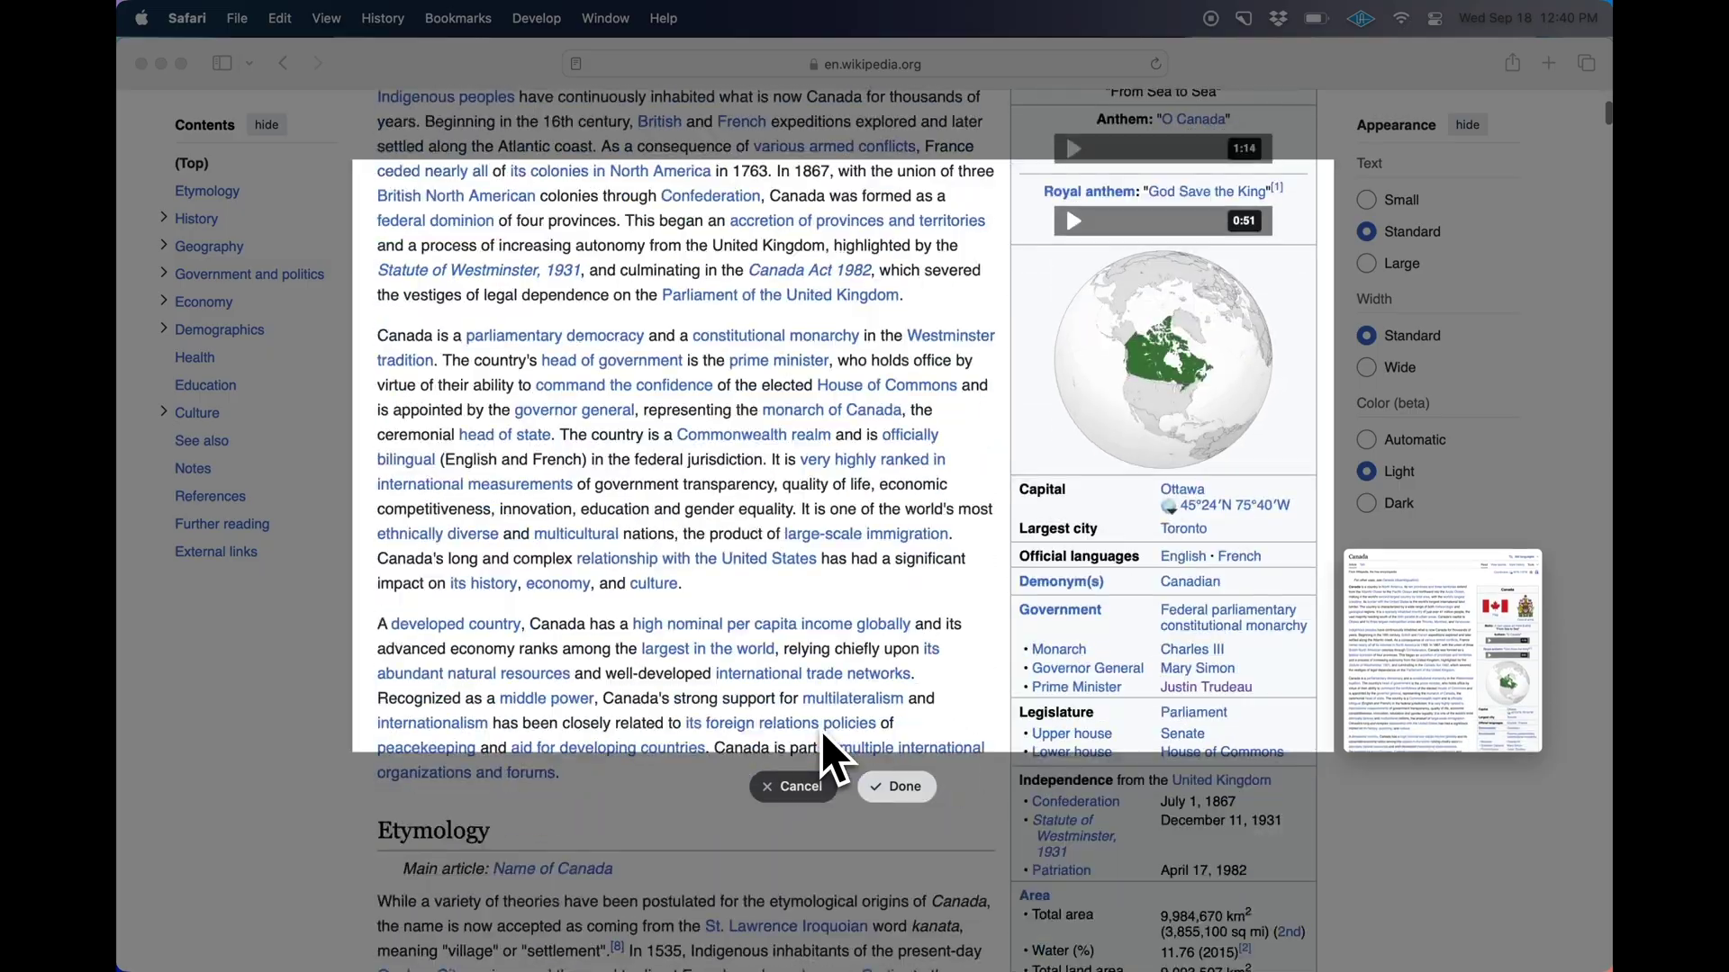
pyautogui.scroll(-10, 822, 760)
pyautogui.scroll(-8, 822, 760)
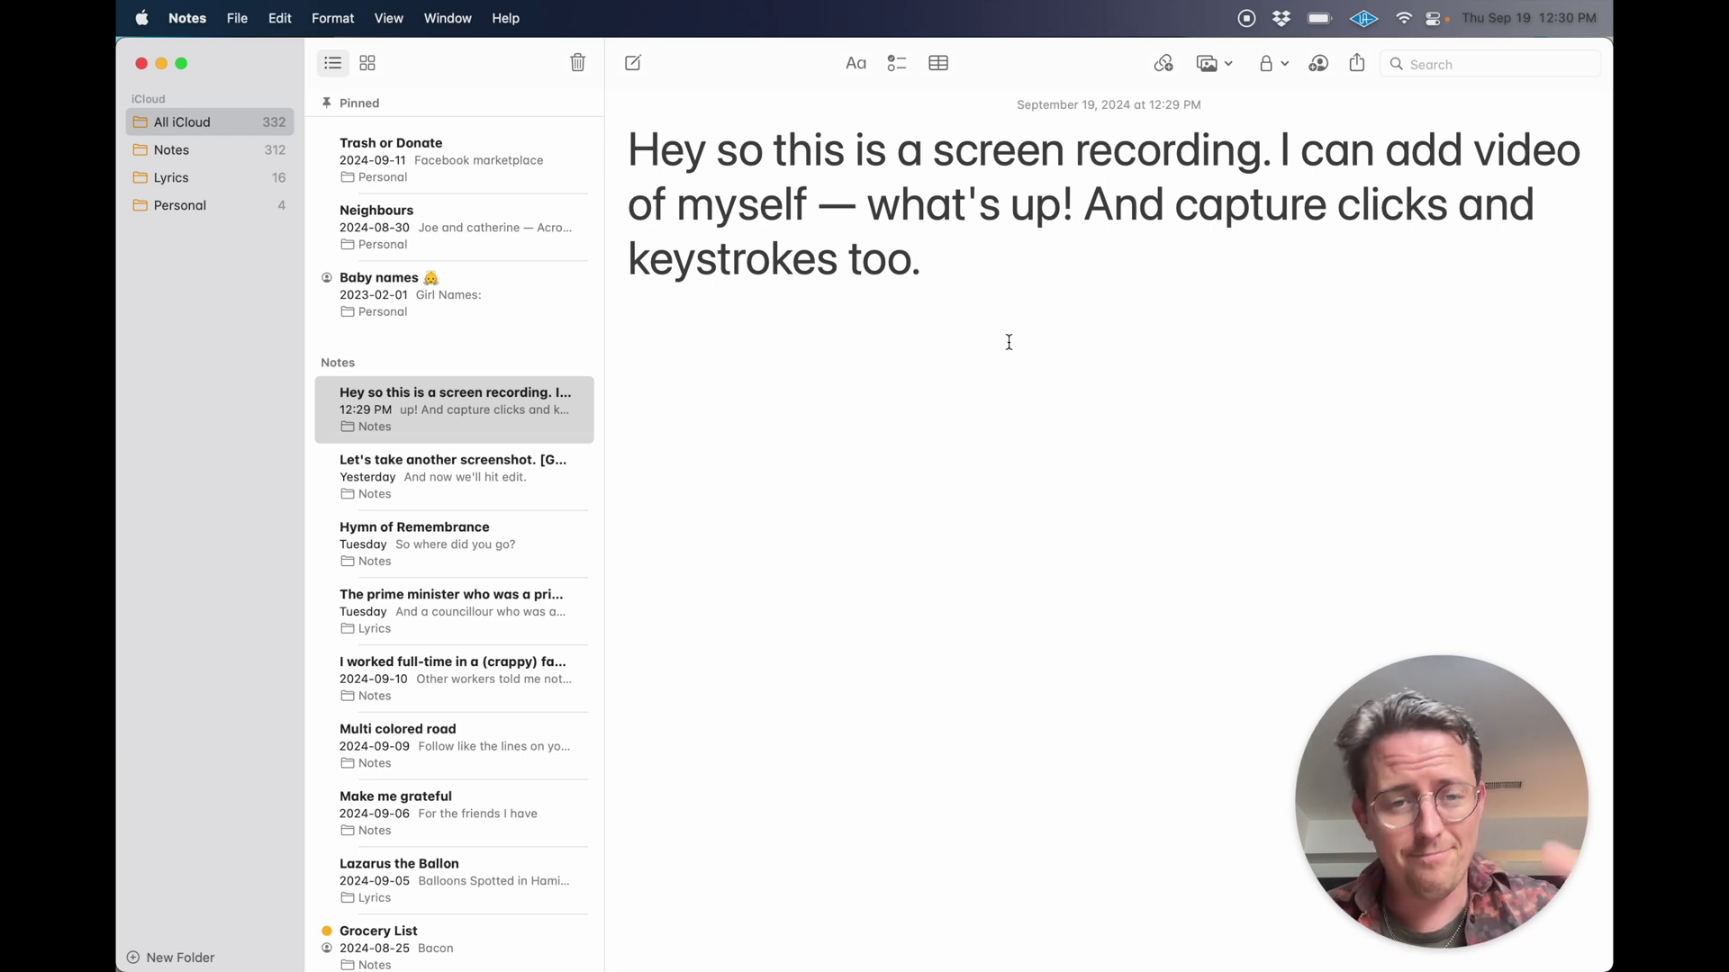
# Step: Select the entire screen-recording sentence in the note and cut it
pyautogui.tripleClick(887, 228)
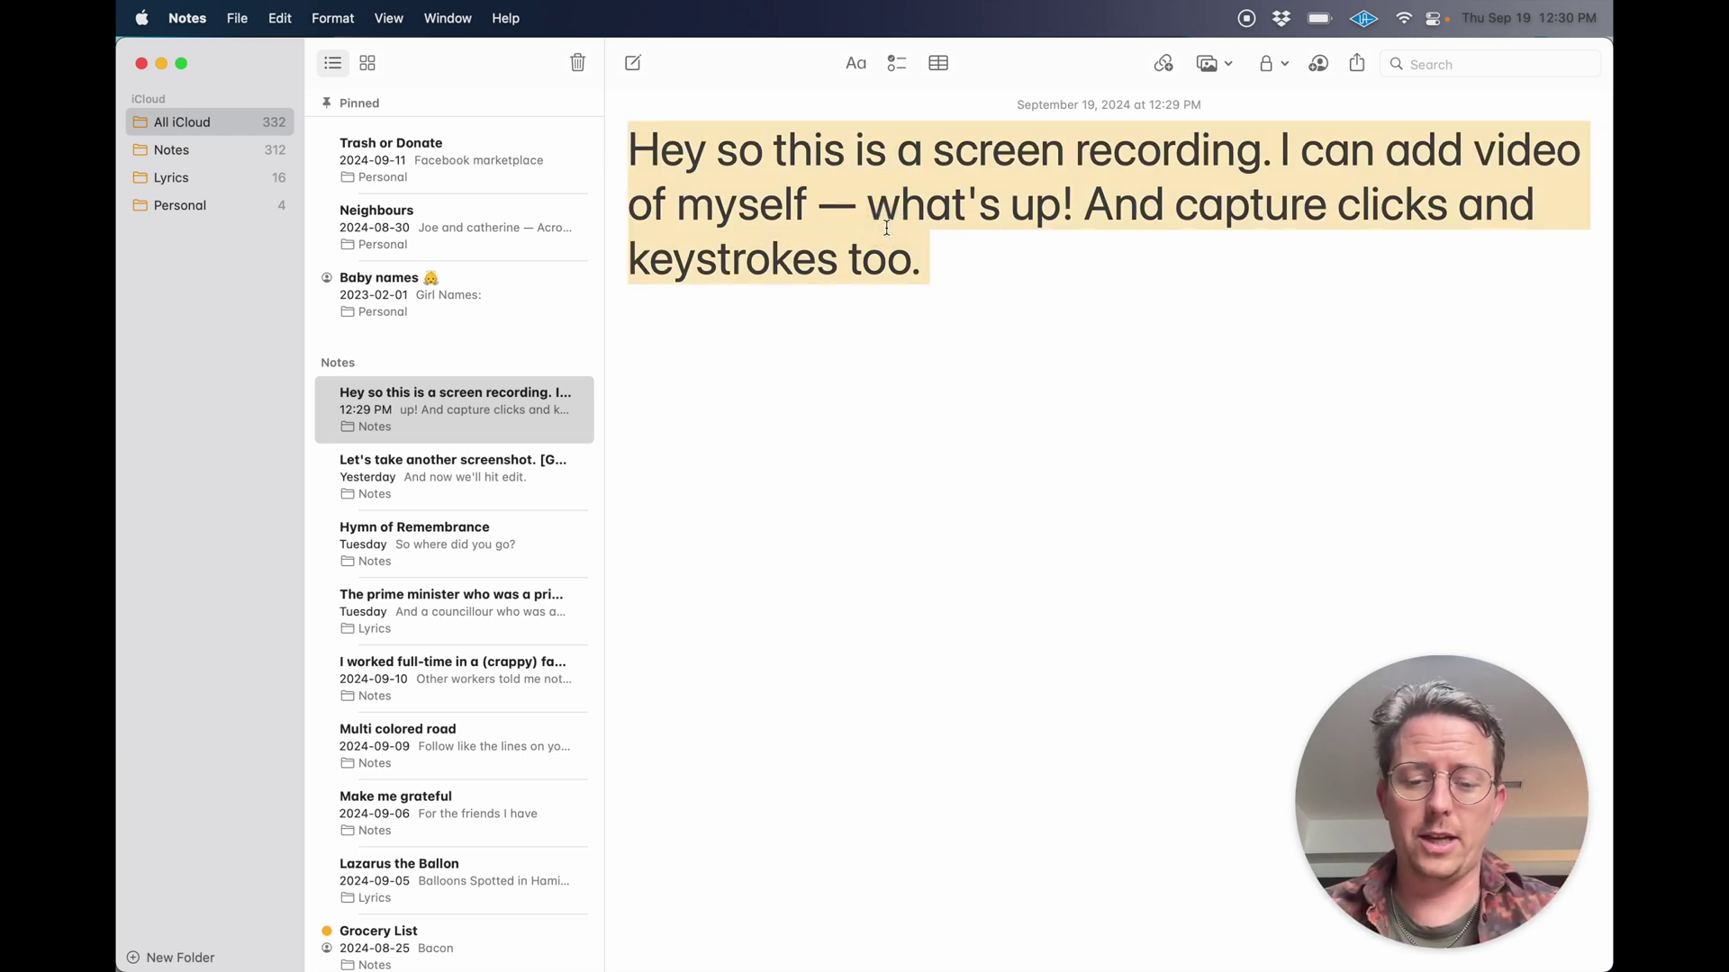
pyautogui.press('super+x')
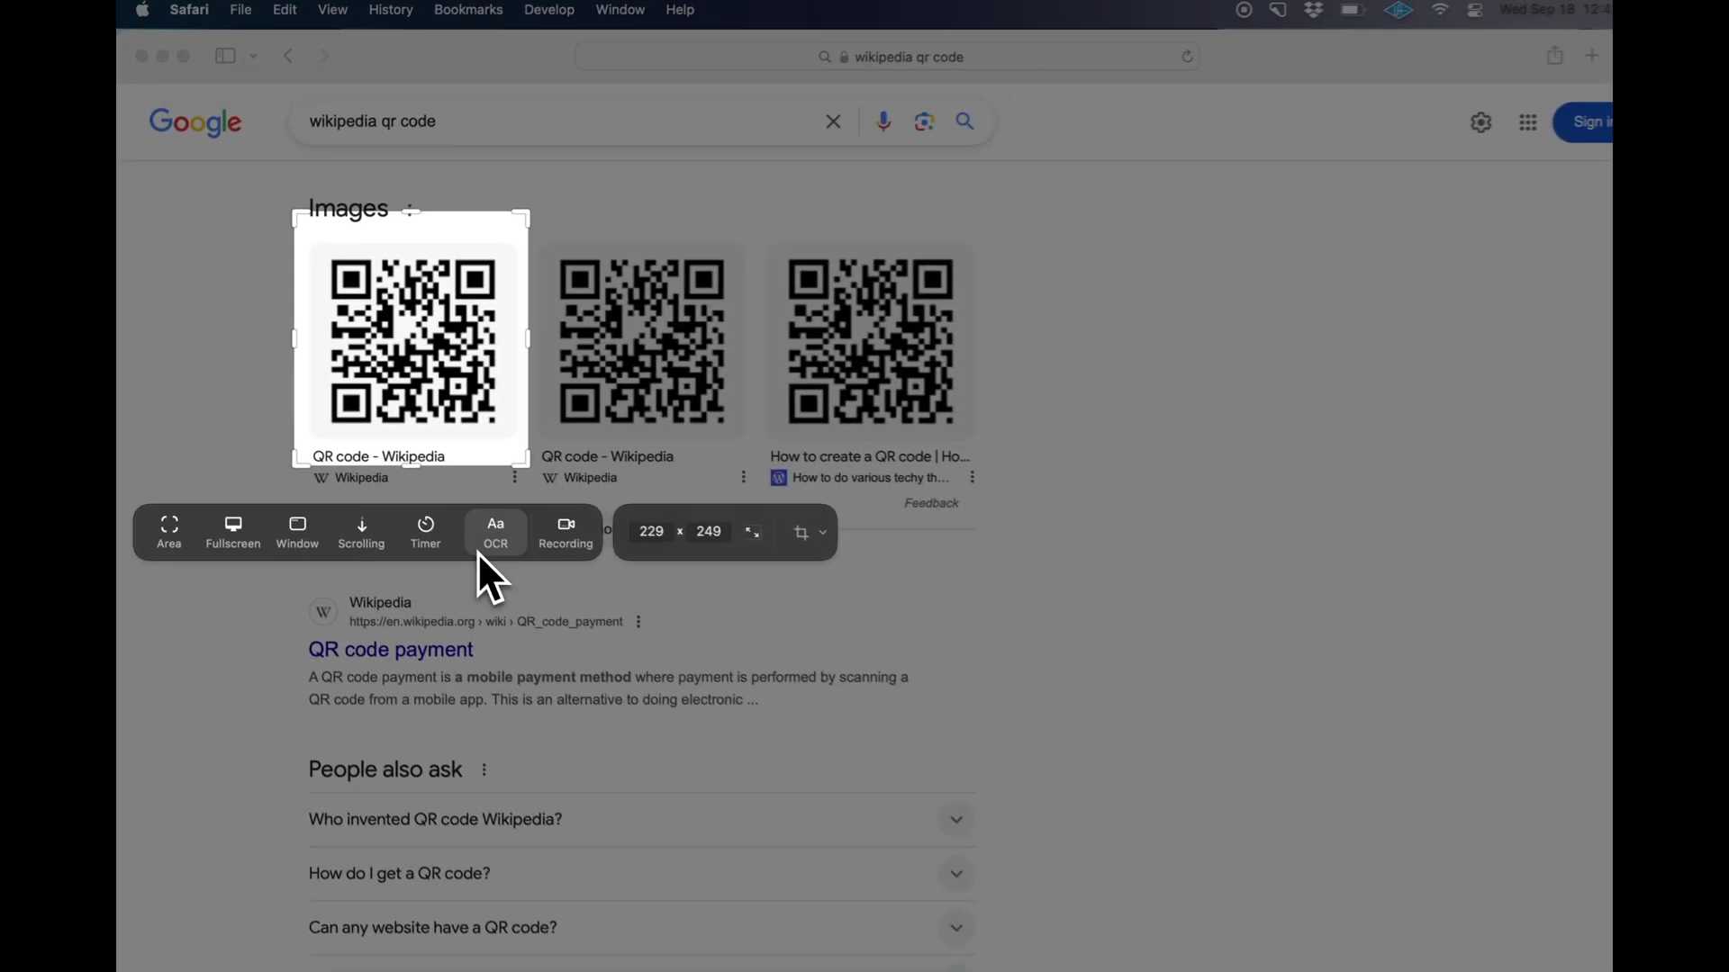
# Step: Read the QR code's link, OCR the Moby Dick page and paste the text into TextMate
pyautogui.click(790, 761)
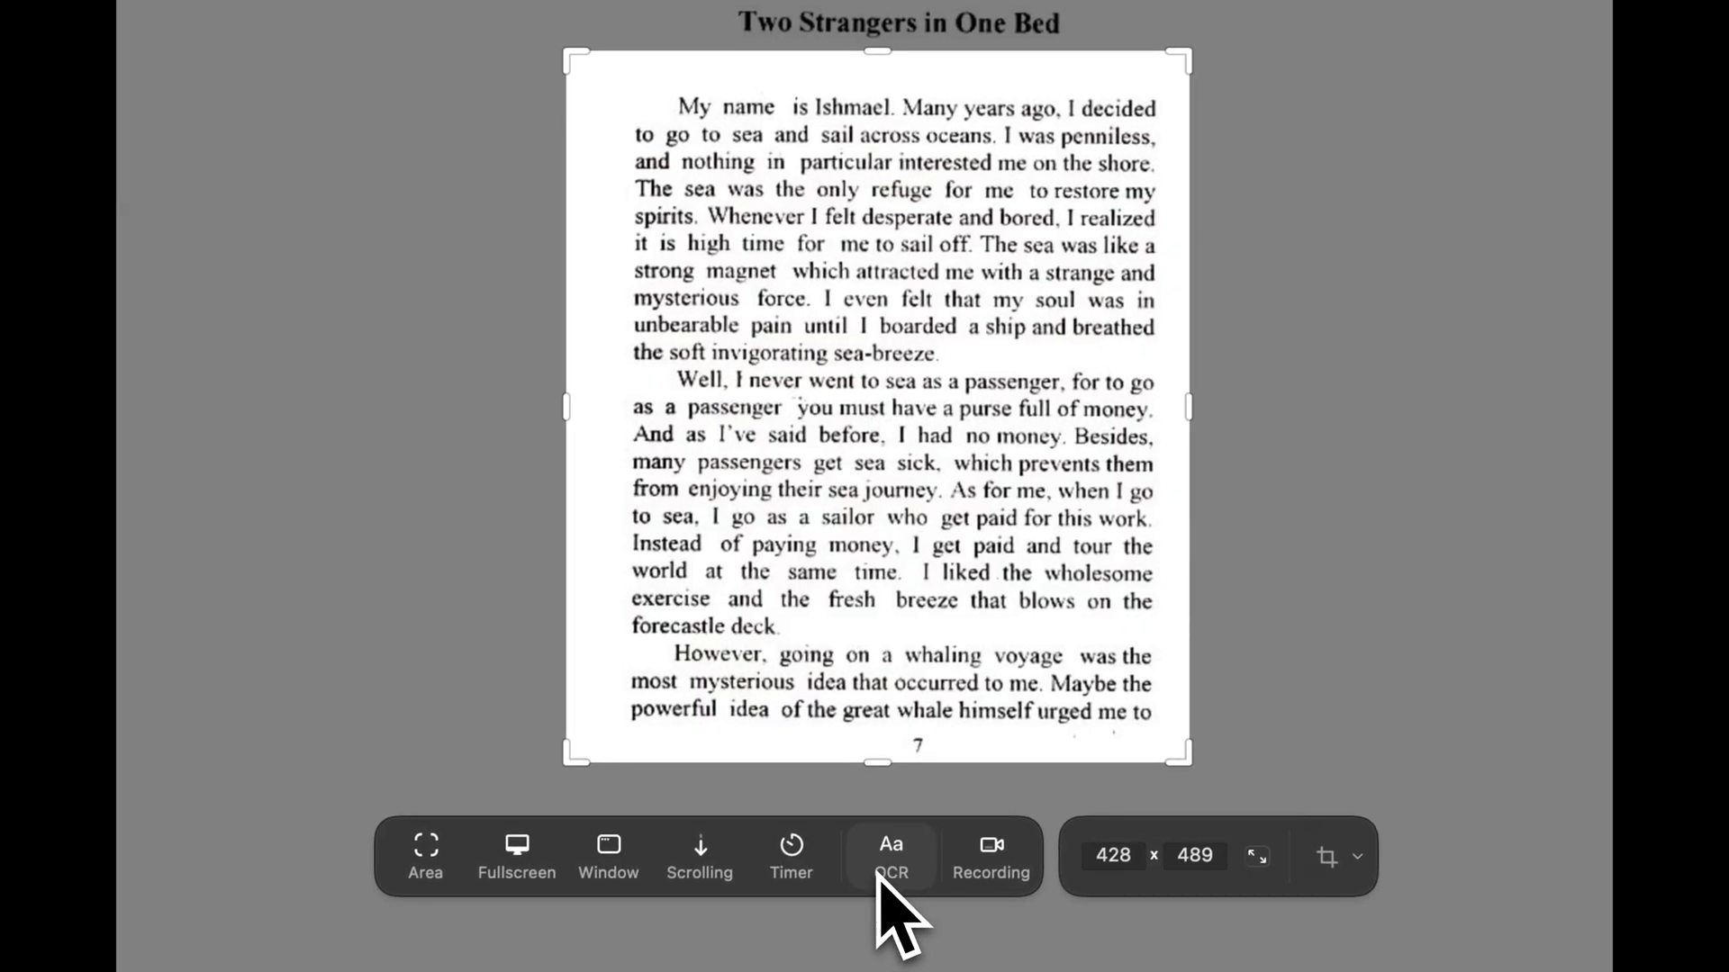
pyautogui.click(879, 872)
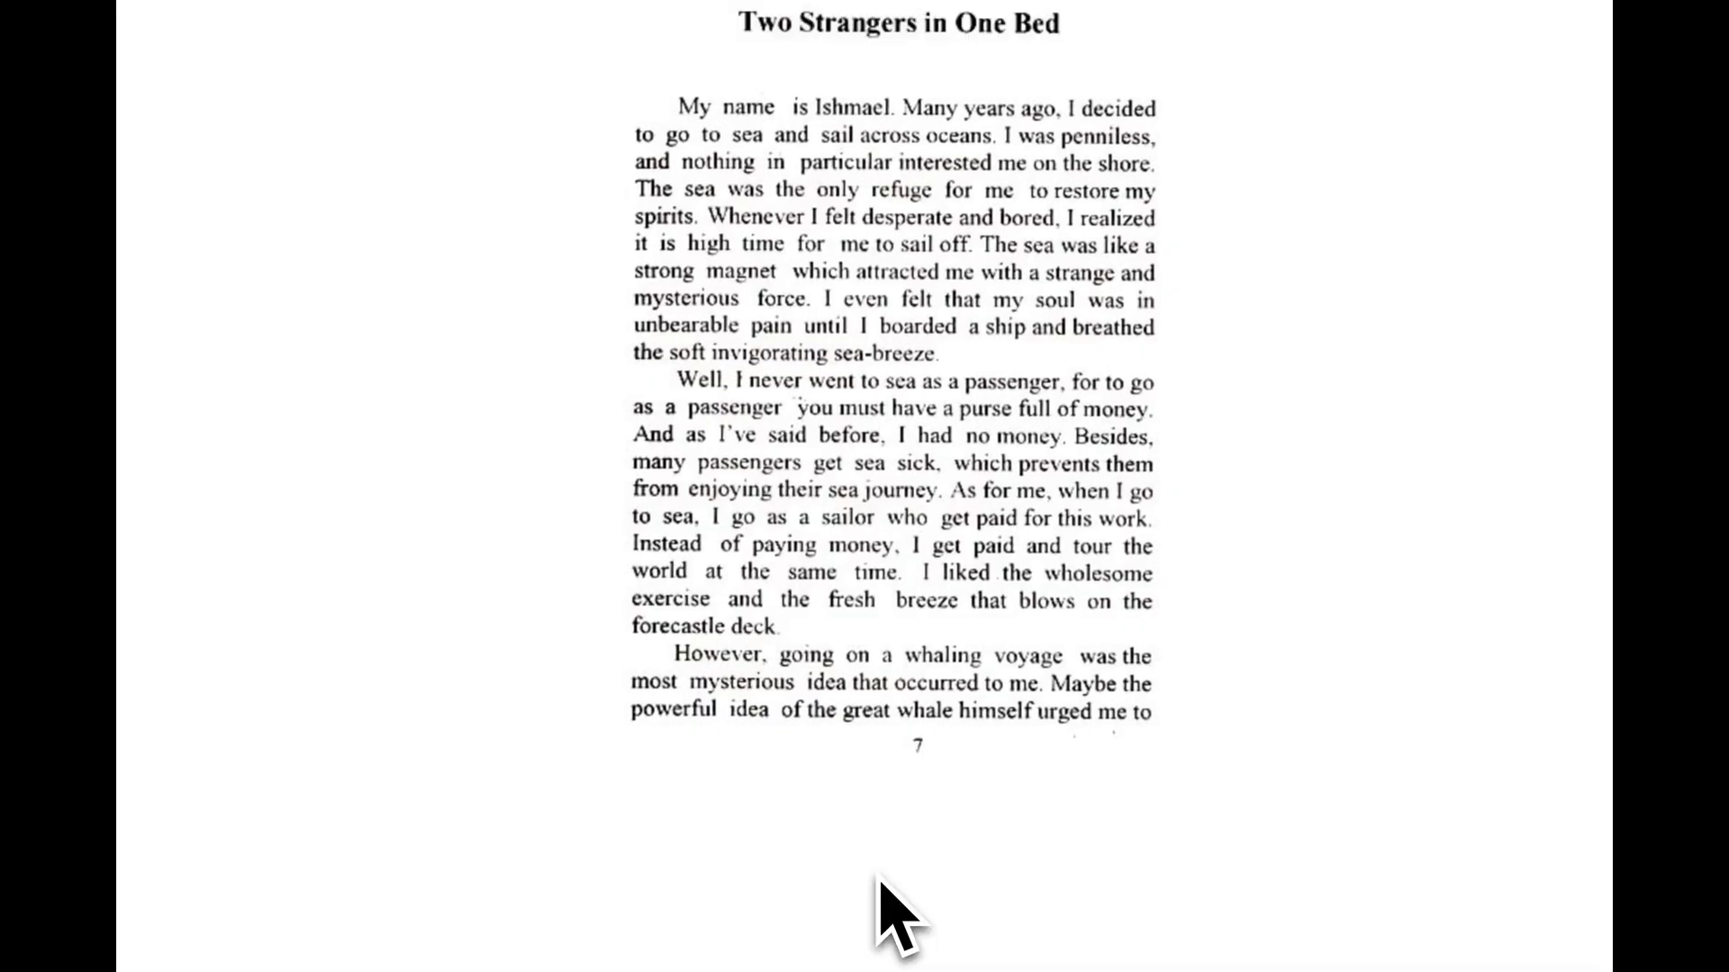
pyautogui.press('super+Tab')
pyautogui.press('super+v')
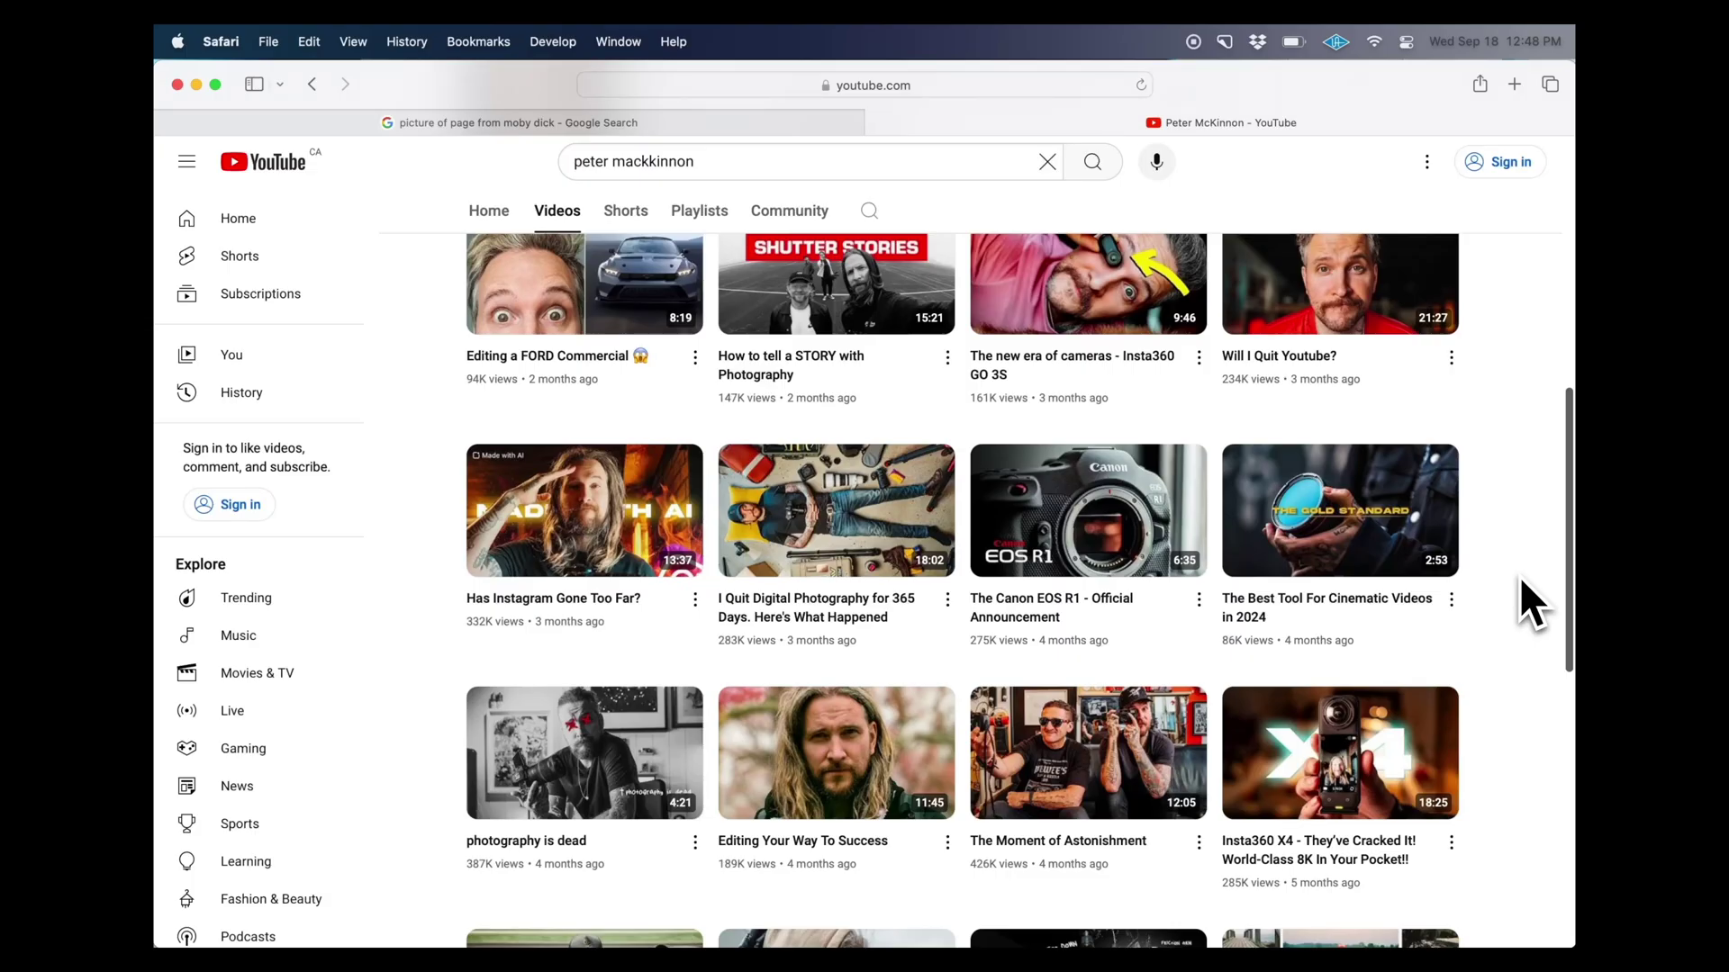
# Step: Start a capture with Cmd+Shift+5 and shrink it to a 274 x 256 YouTube video tile
pyautogui.press('super+shift+5')
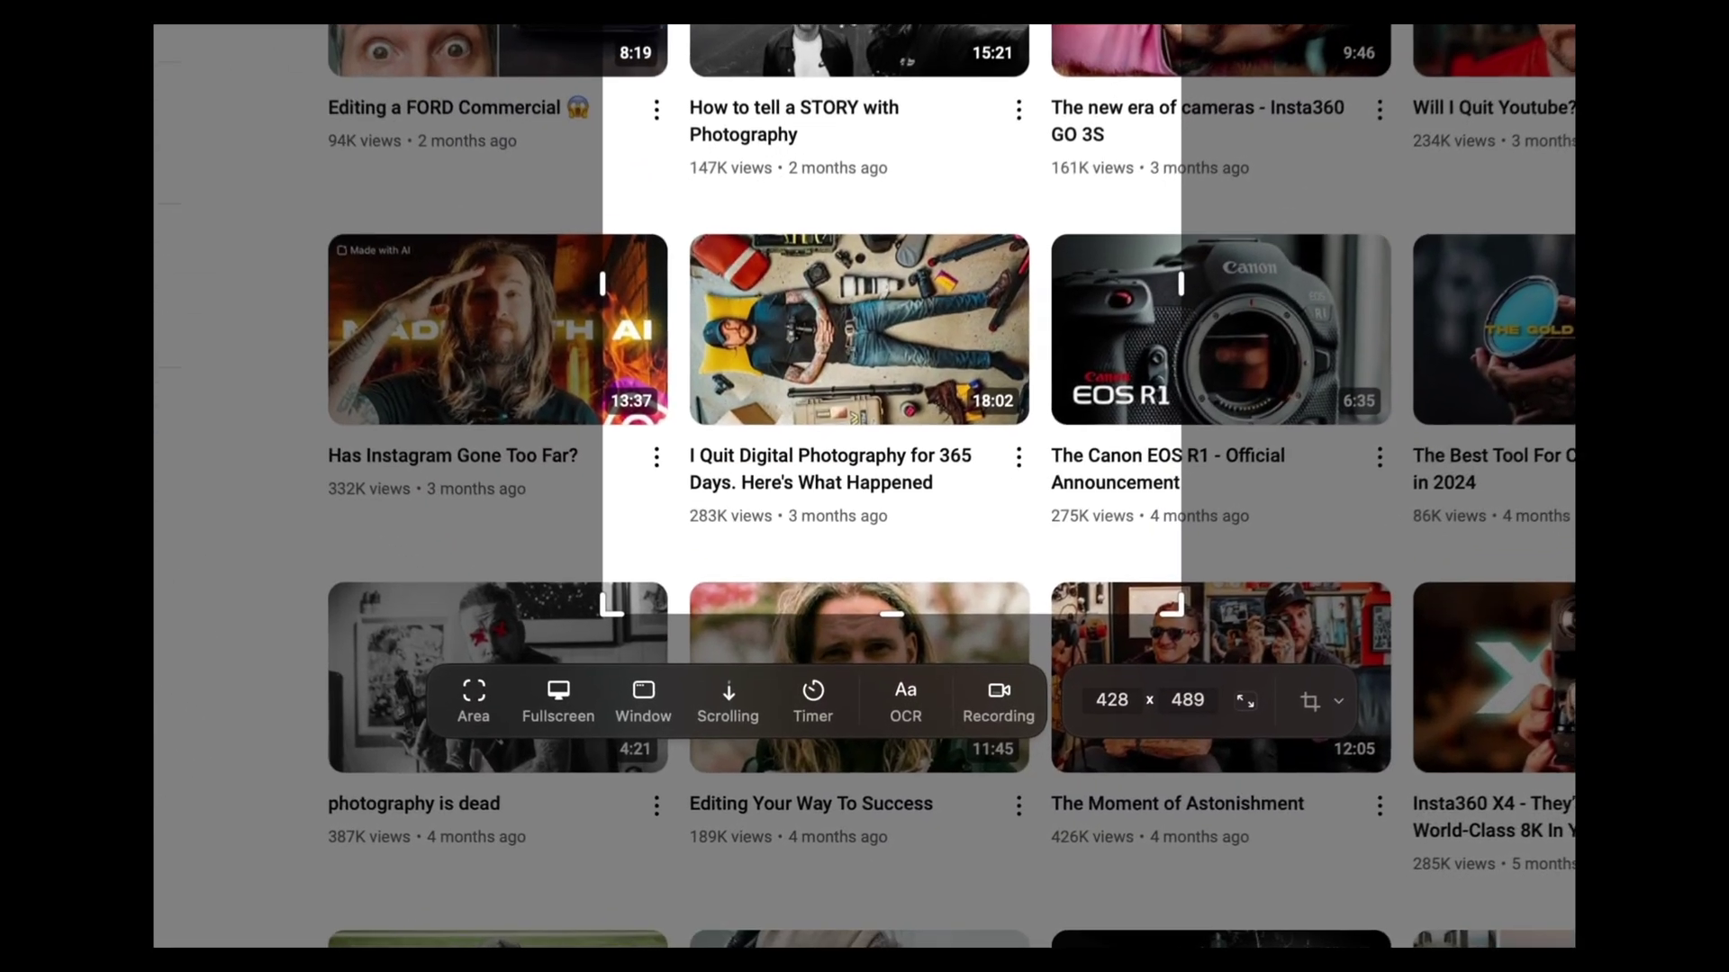
pyautogui.moveTo(1180, 27); pyautogui.dragTo(1041, 232)
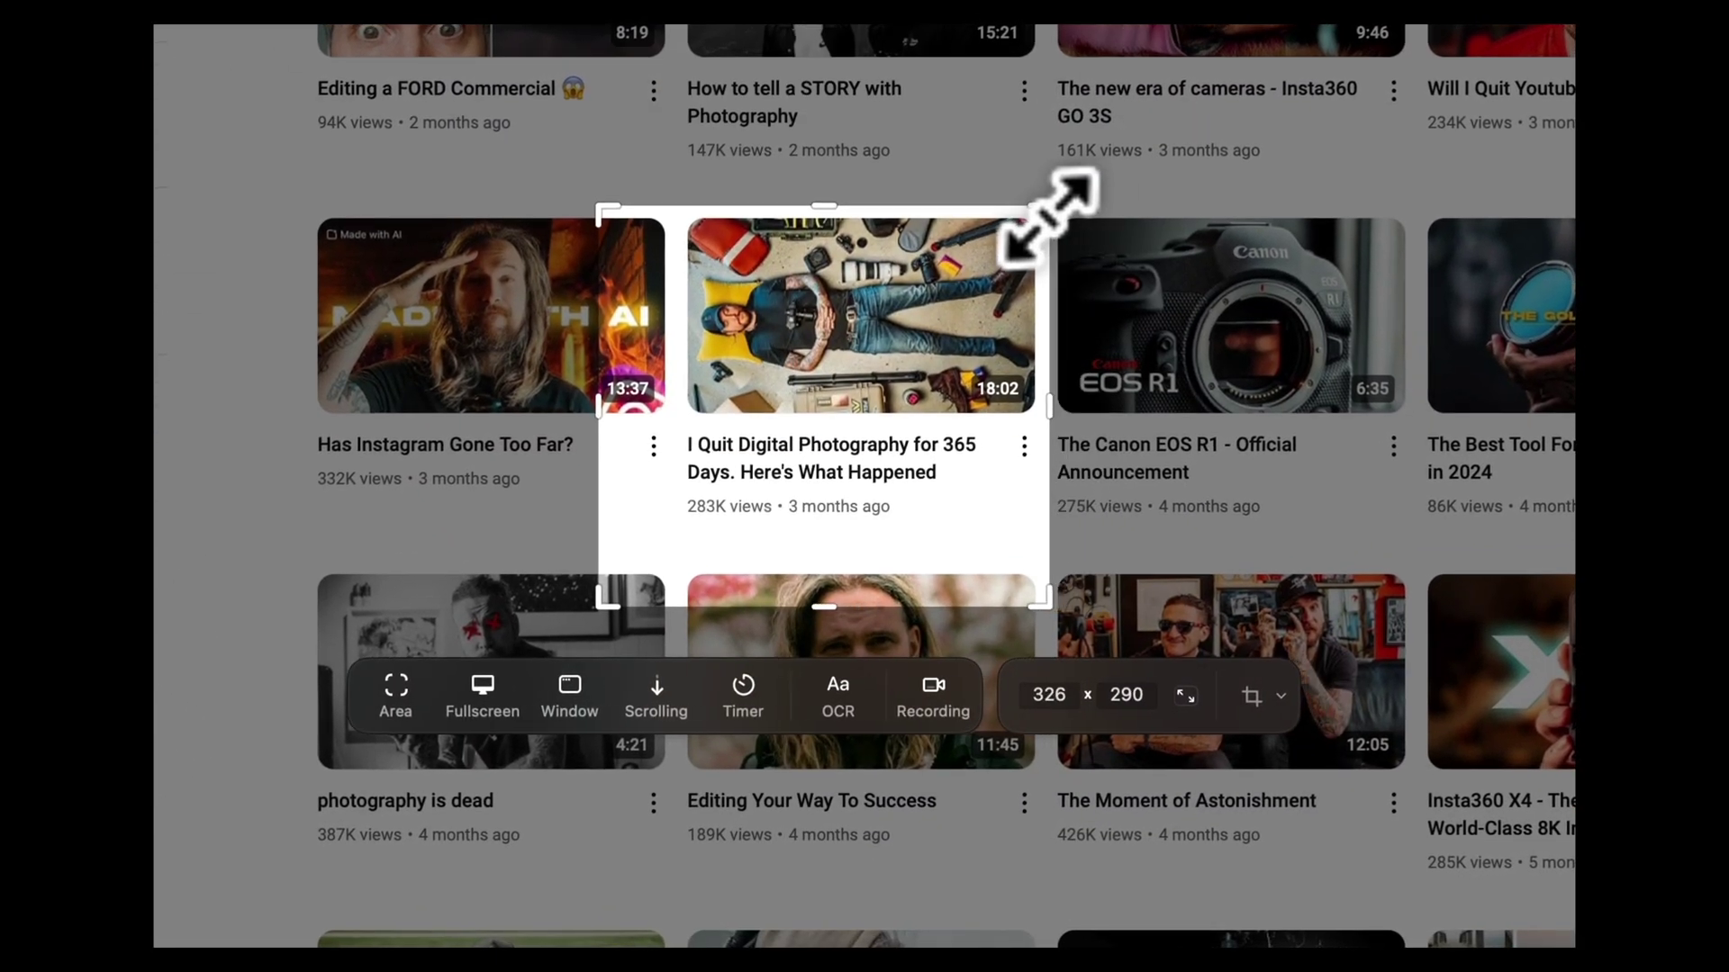
pyautogui.moveTo(594, 610); pyautogui.dragTo(663, 564)
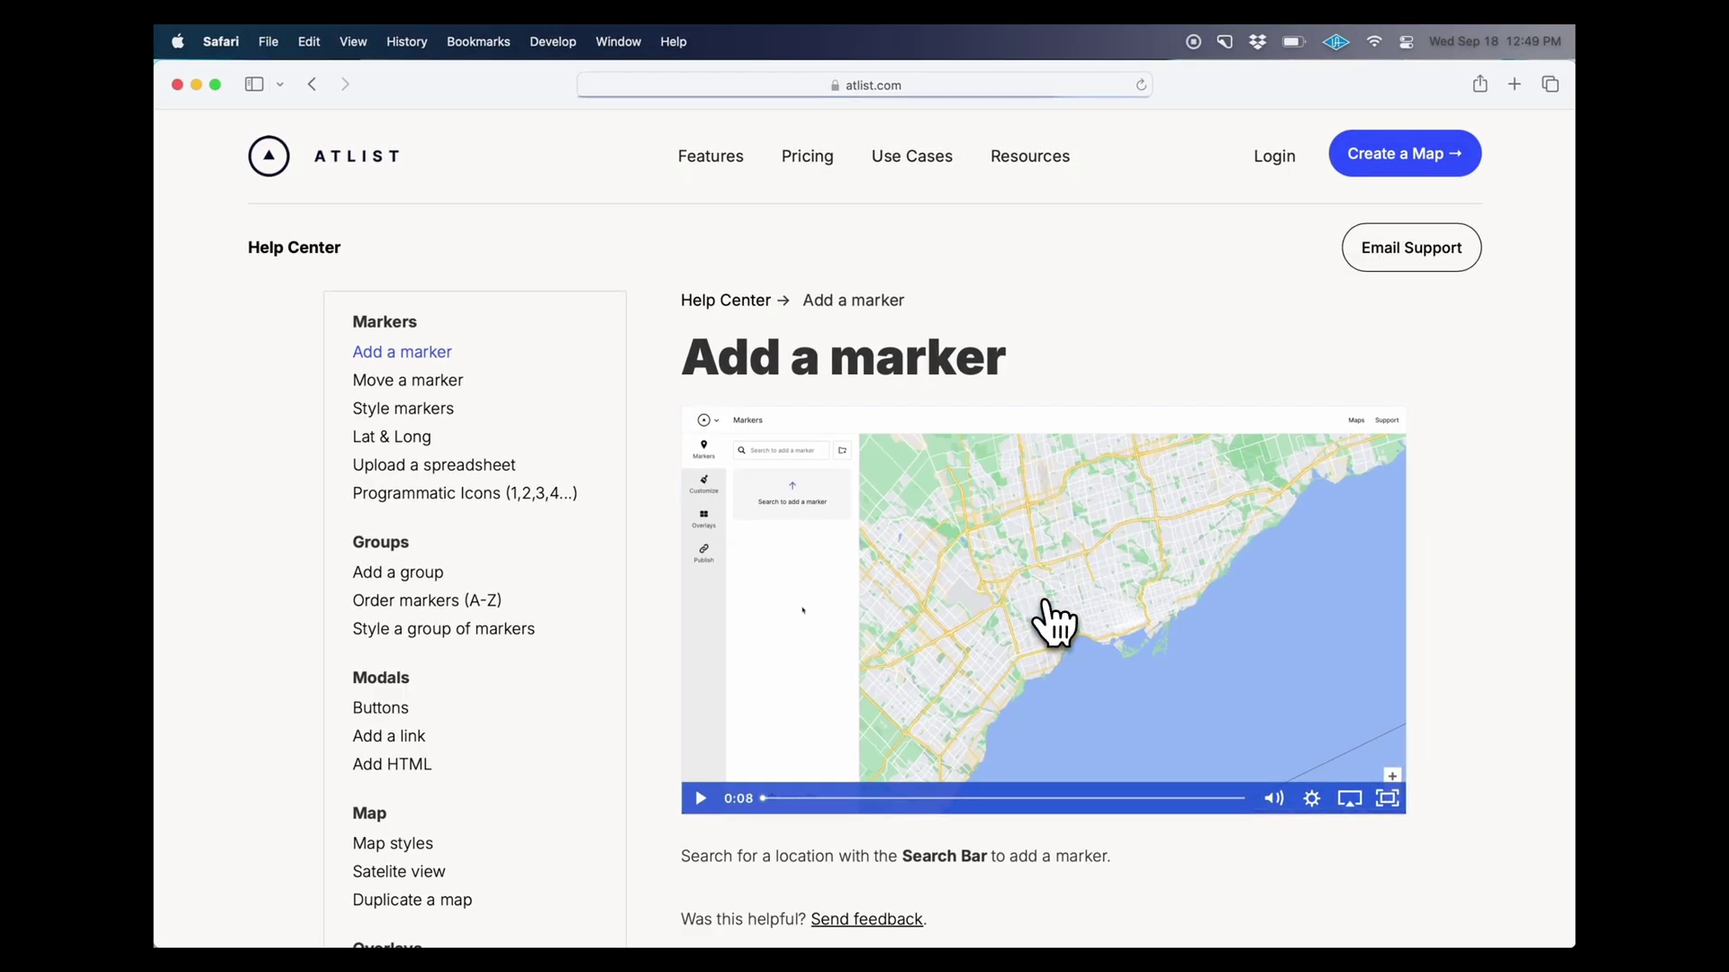
# Step: Play the embedded Add a marker tutorial video in Atlist's Help Center article
pyautogui.click(1047, 605)
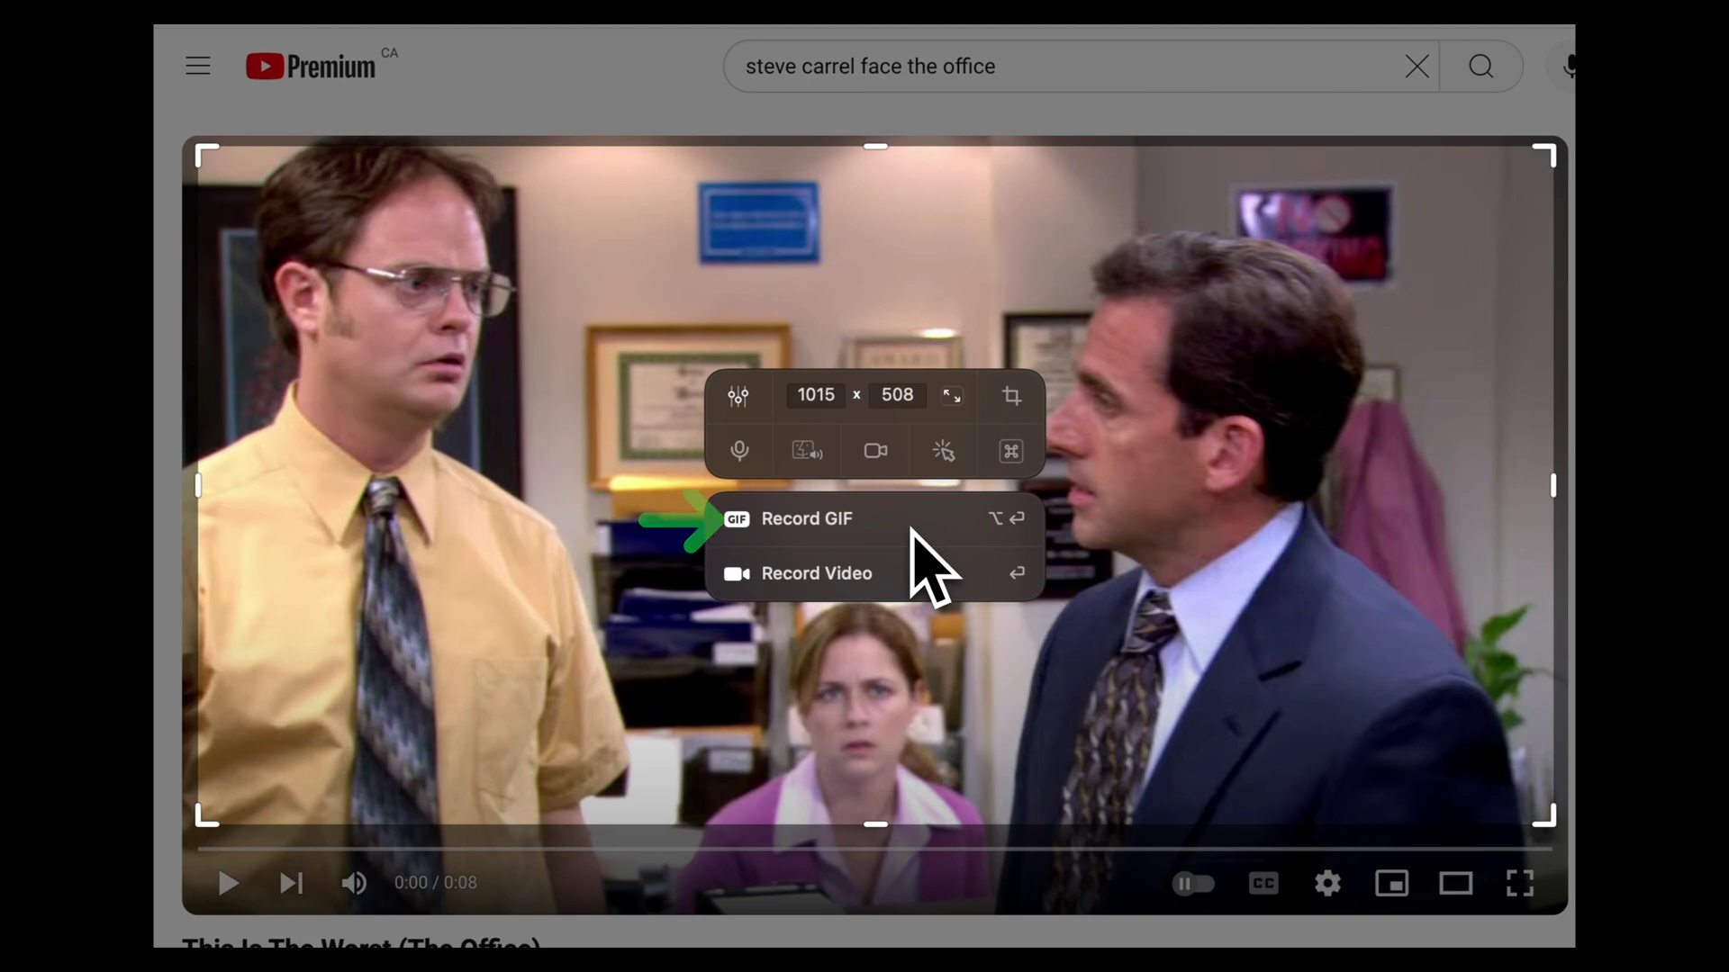
# Step: Record the 1015 x 508 area framing The Office YouTube clip as a GIF
pyautogui.click(911, 529)
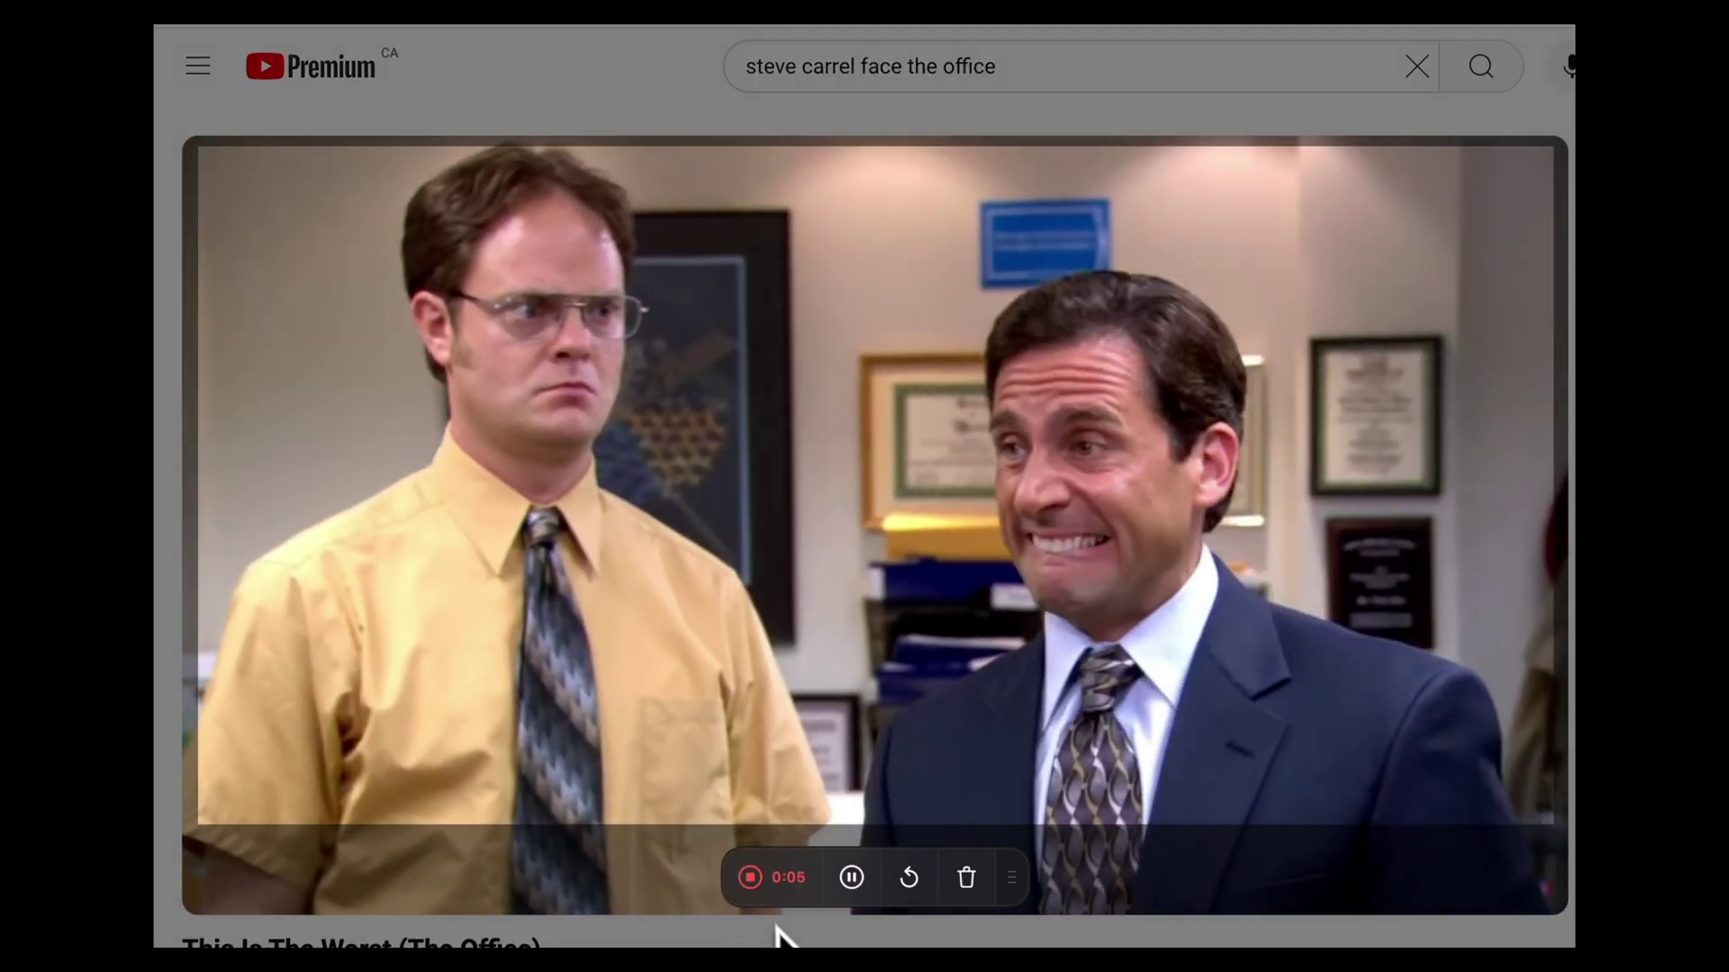